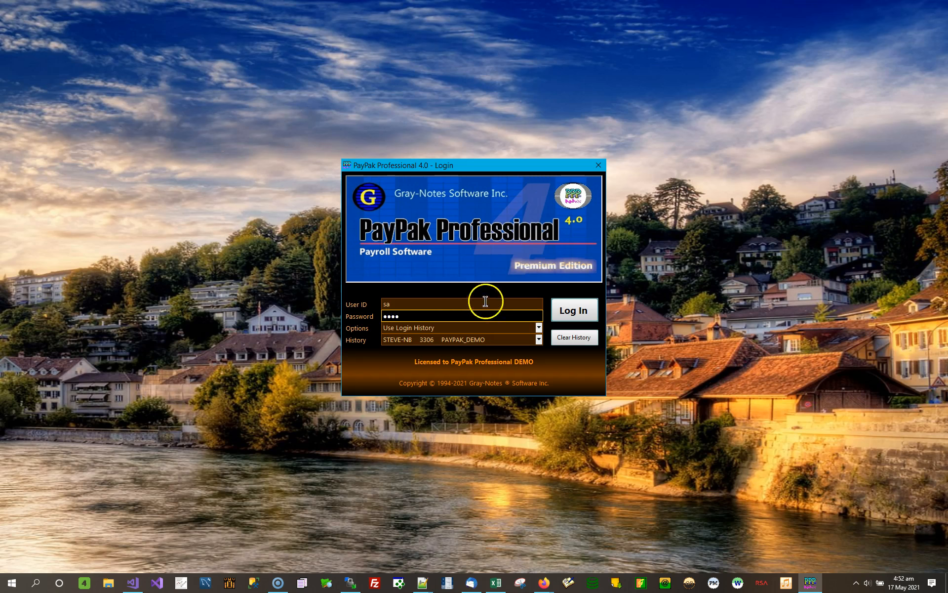
- Log in to the payroll demo company and open the list of standard reports
{"action": "left_click", "coordinate": [574, 310]}
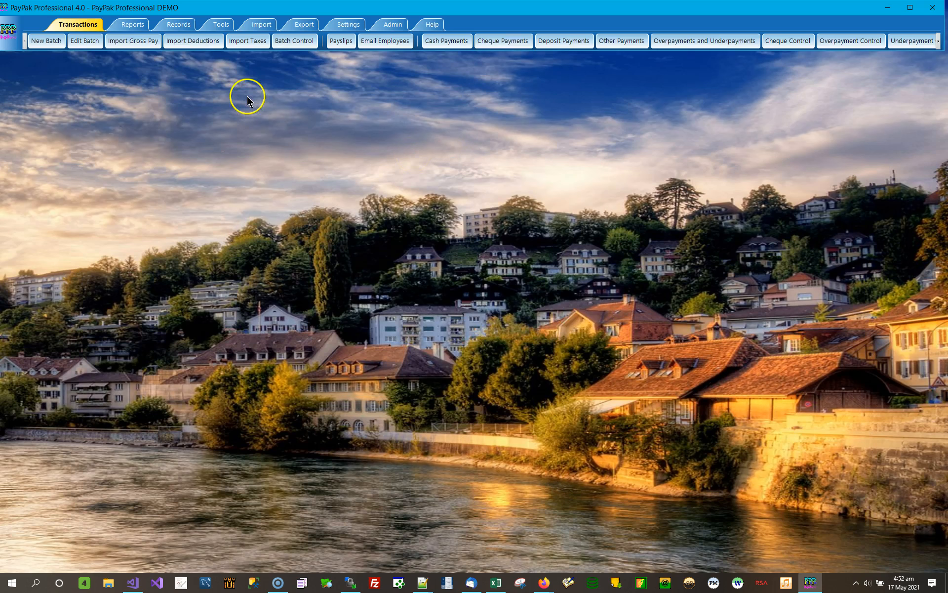
{"action": "left_click", "coordinate": [138, 28]}
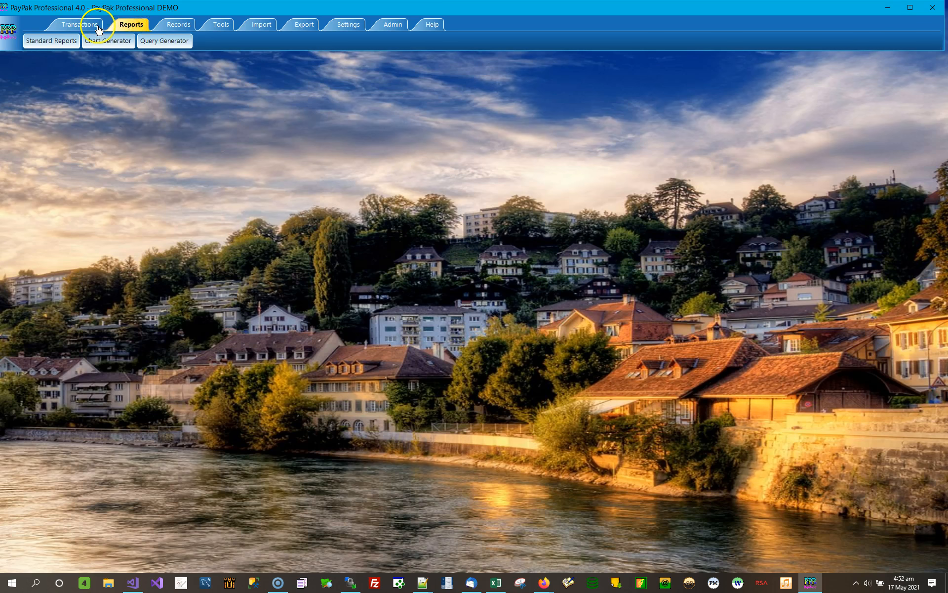
{"action": "left_click", "coordinate": [47, 40]}
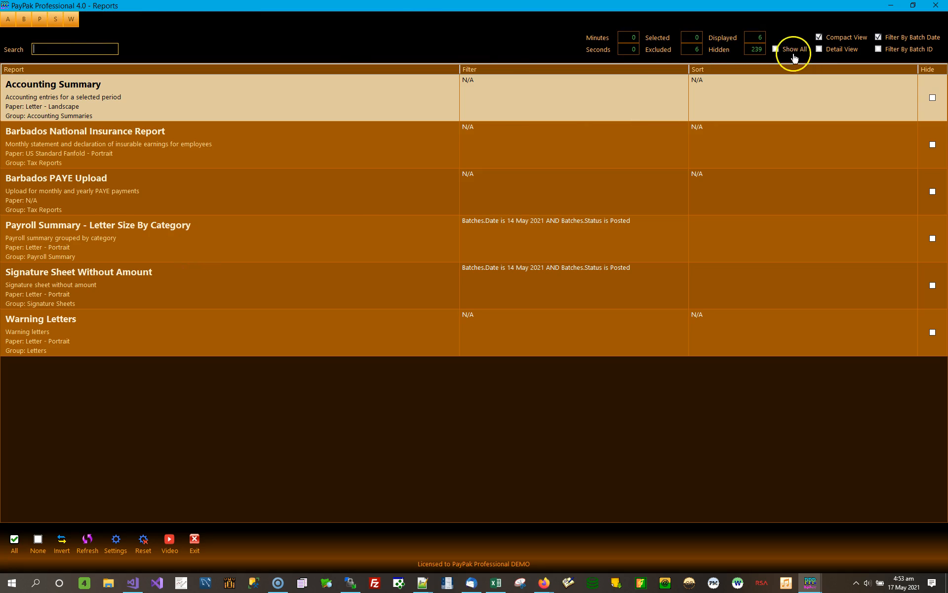
- Show all standard reports, including the hidden ones, and look through the expanded list
{"action": "left_click", "coordinate": [776, 49]}
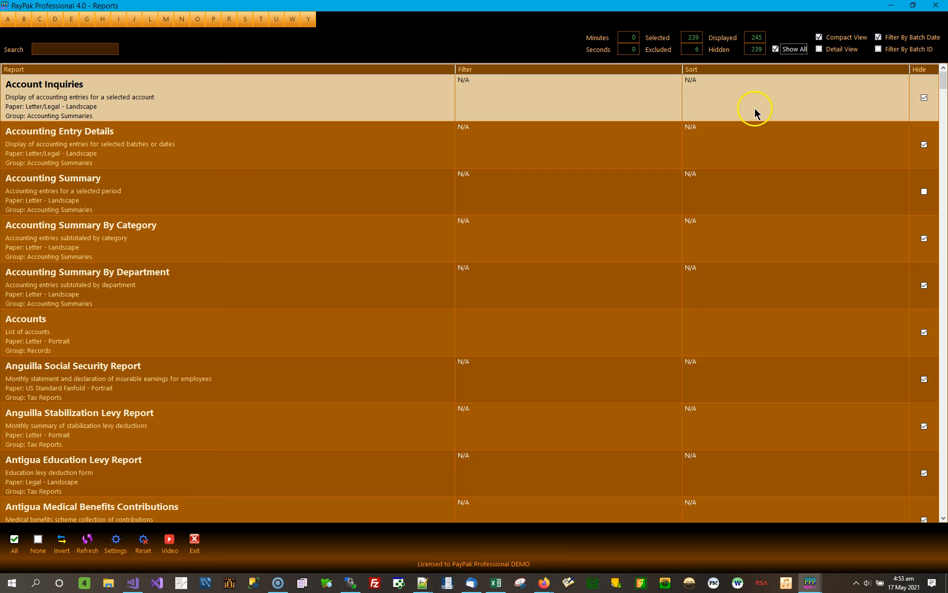
{"action": "scroll", "coordinate": [766, 197], "scroll_direction": "down", "scroll_amount": 5}
{"action": "scroll", "coordinate": [767, 201], "scroll_direction": "up", "scroll_amount": 3}
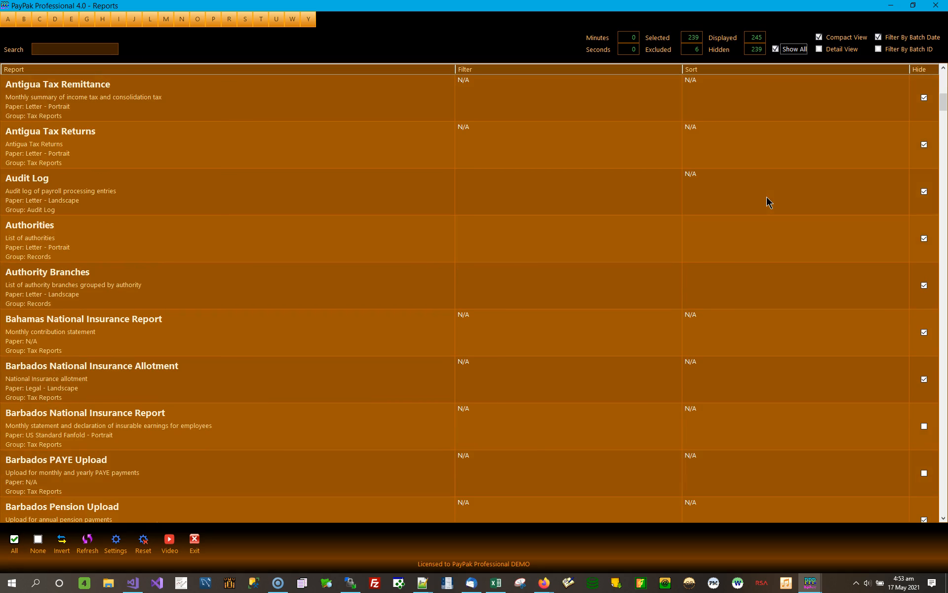
{"action": "left_click", "coordinate": [761, 235]}
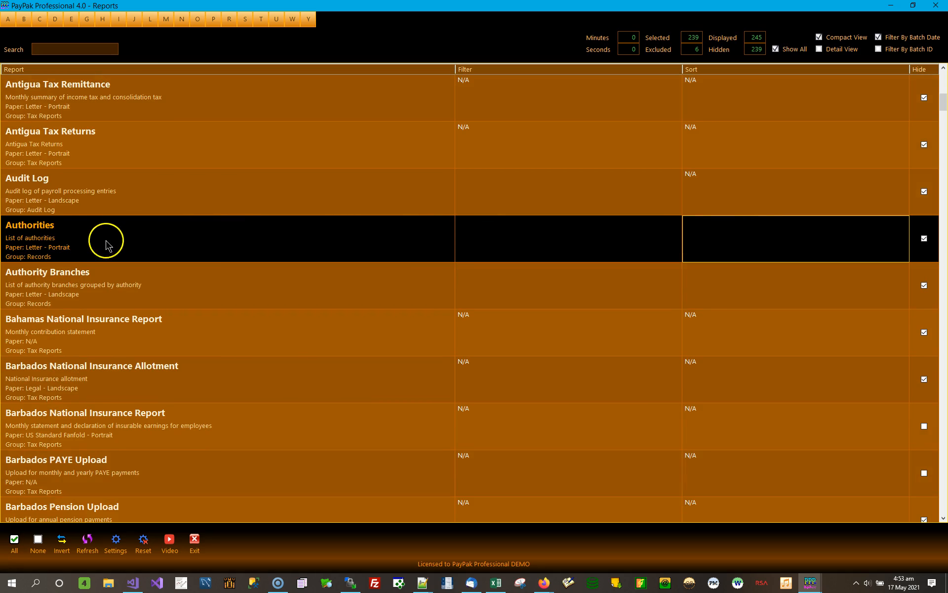
{"action": "scroll", "coordinate": [743, 233], "scroll_direction": "up", "scroll_amount": 5}
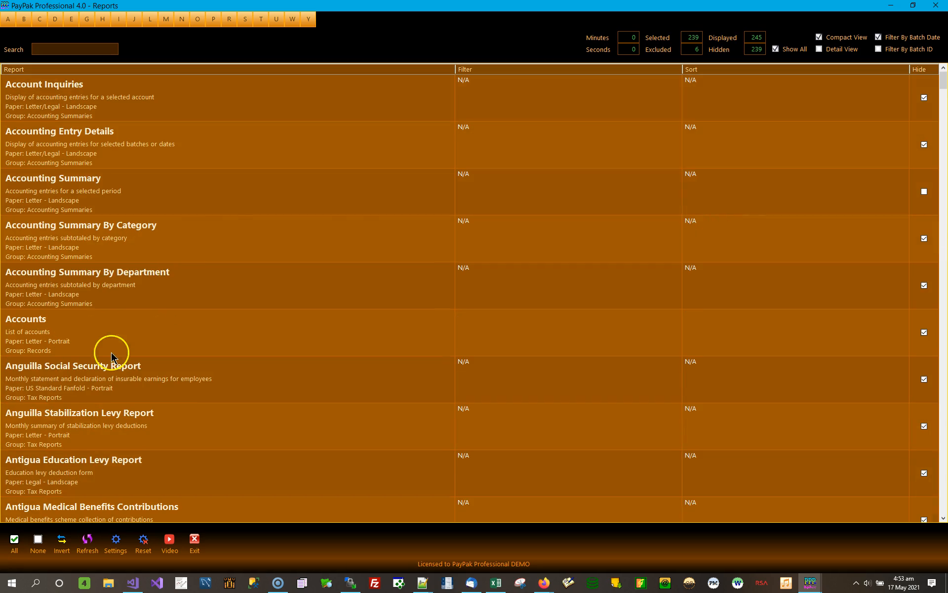
- Preview the Accounts report without a filter, printing everything to the HP9020 printer's preview, and close the preview
{"action": "left_click", "coordinate": [741, 333]}
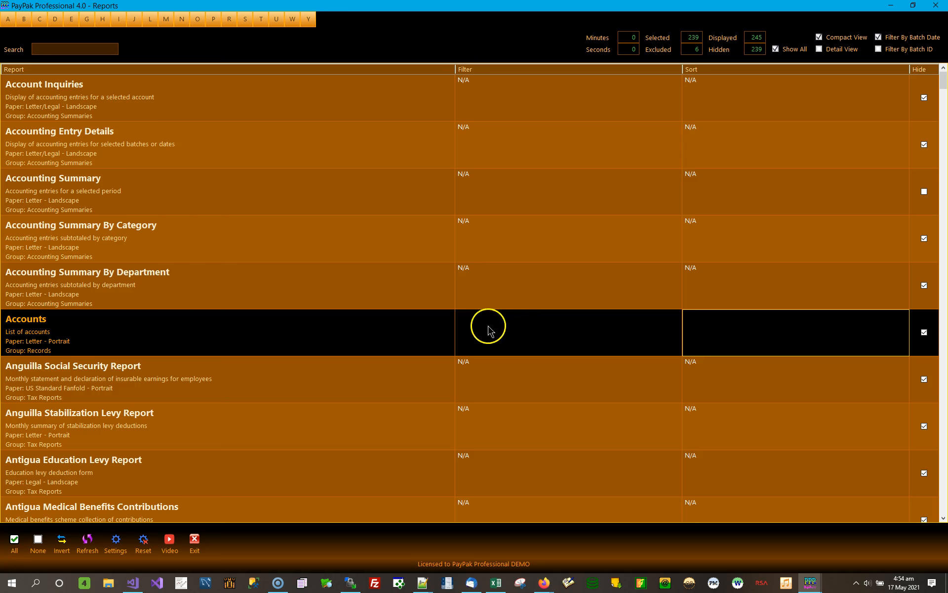
{"action": "double_click", "coordinate": [247, 342]}
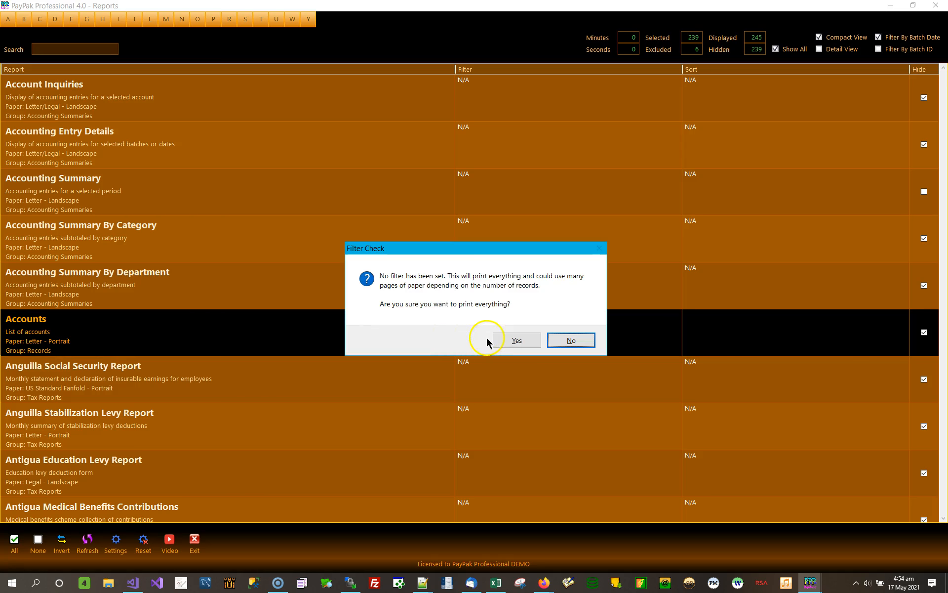
{"action": "left_click", "coordinate": [514, 340]}
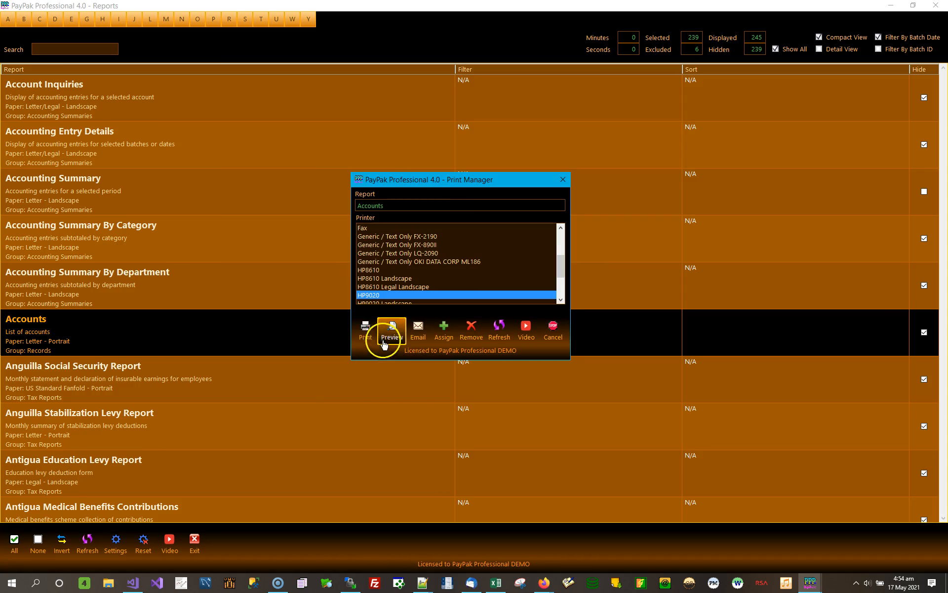
{"action": "left_click", "coordinate": [395, 330]}
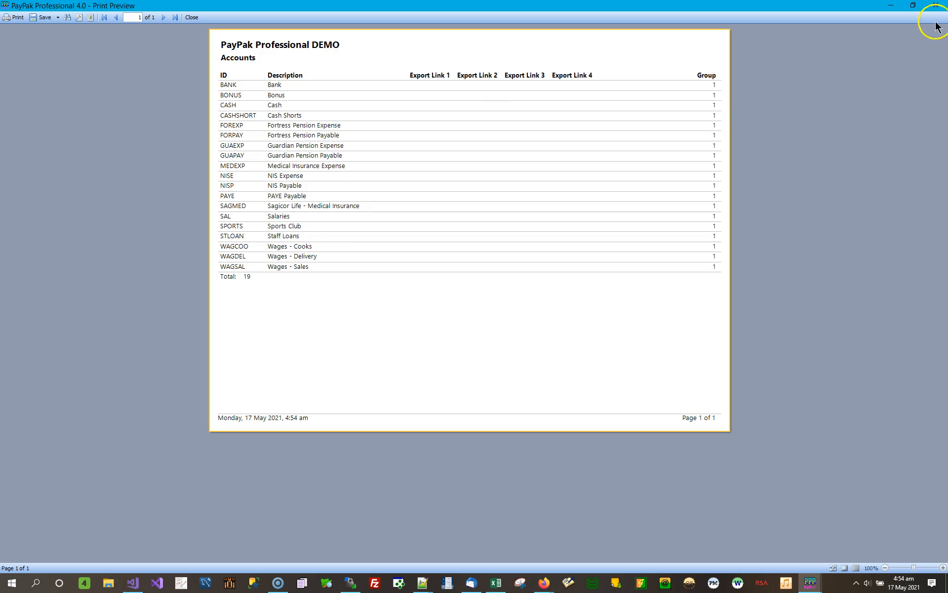
{"action": "left_click", "coordinate": [934, 7]}
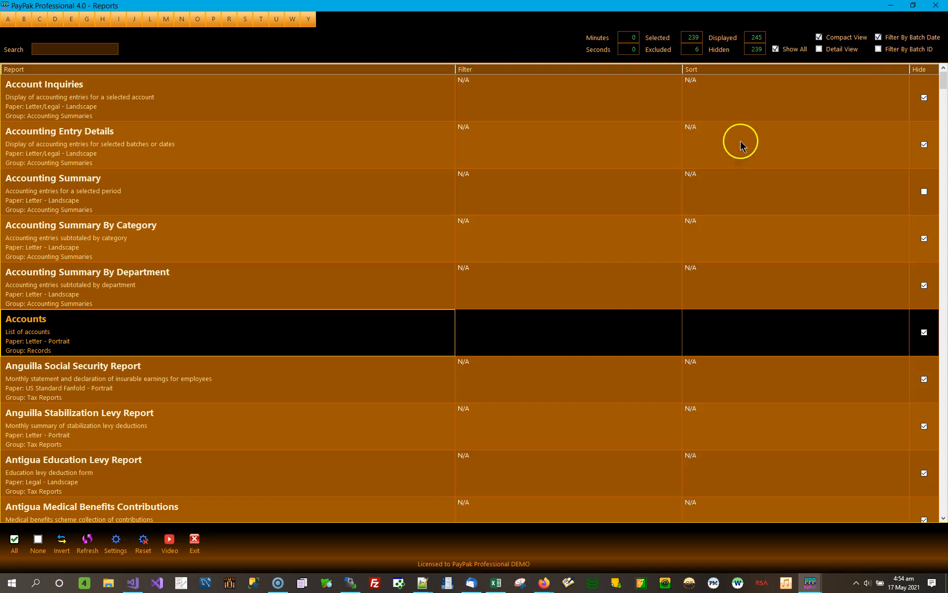
- Open the Account Inquiries report and display the first account's entries from 1 Jan 2021
{"action": "left_click", "coordinate": [746, 103]}
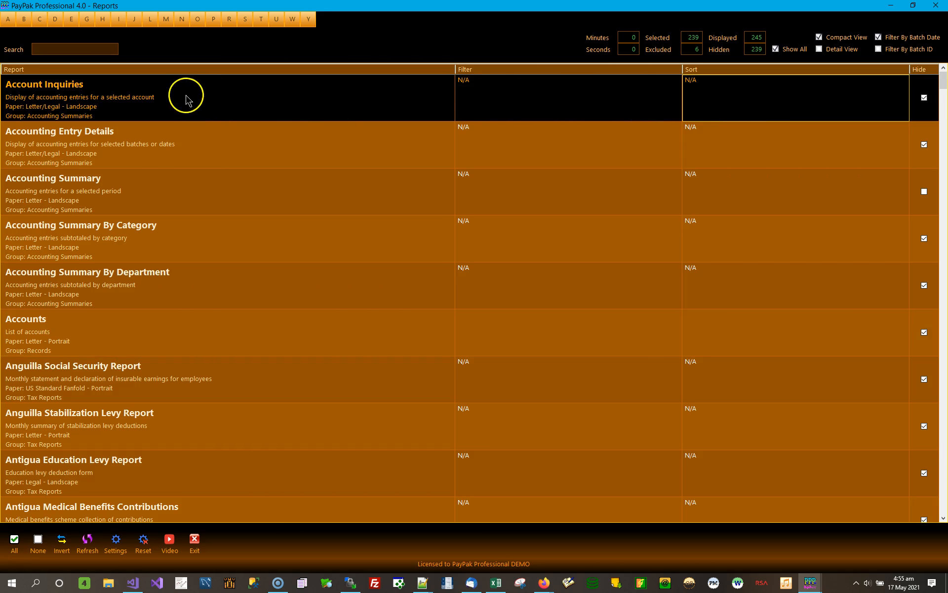
{"action": "left_click", "coordinate": [224, 102]}
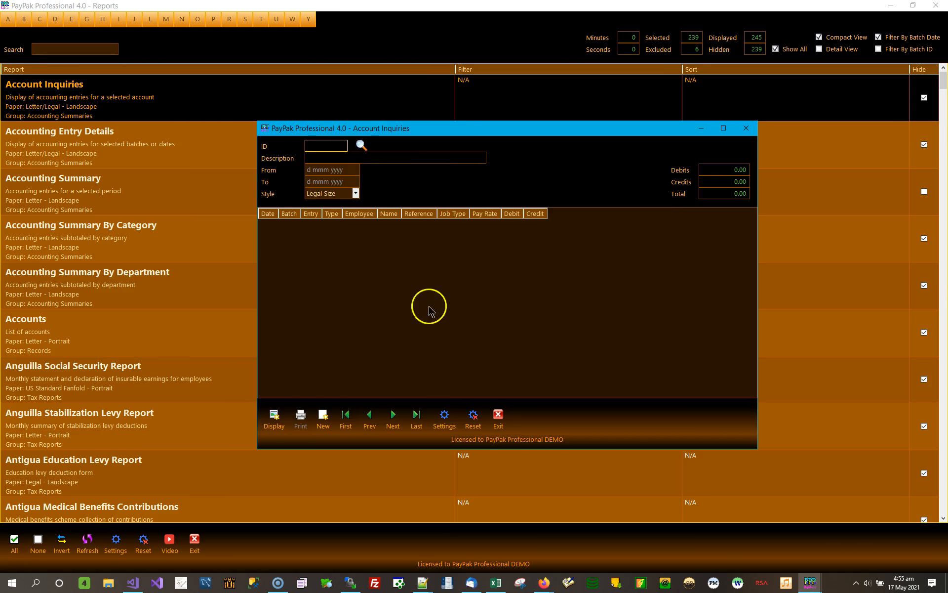
{"action": "left_click_drag", "start_coordinate": [469, 131], "coordinate": [449, 102]}
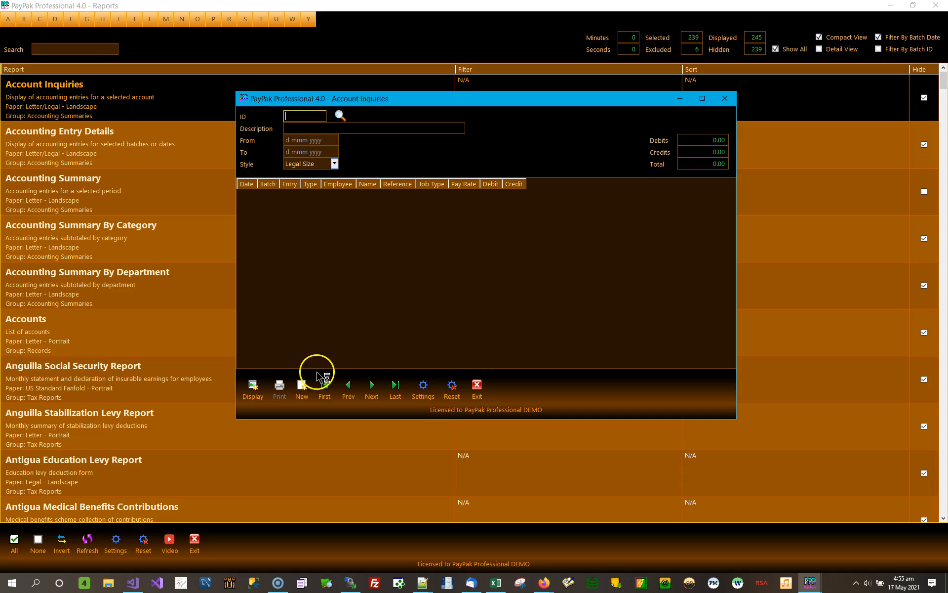
{"action": "left_click", "coordinate": [292, 141]}
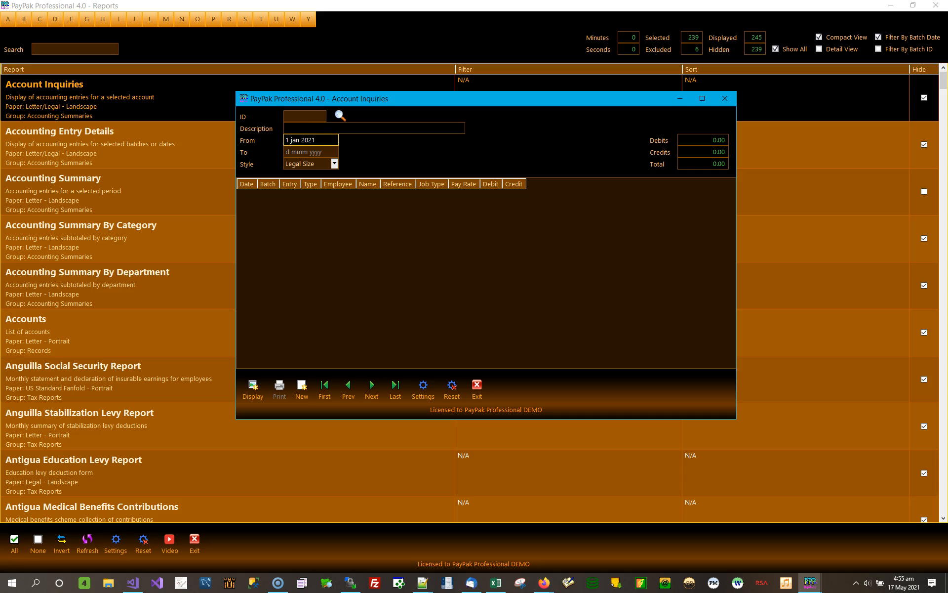
{"action": "left_click", "coordinate": [325, 388]}
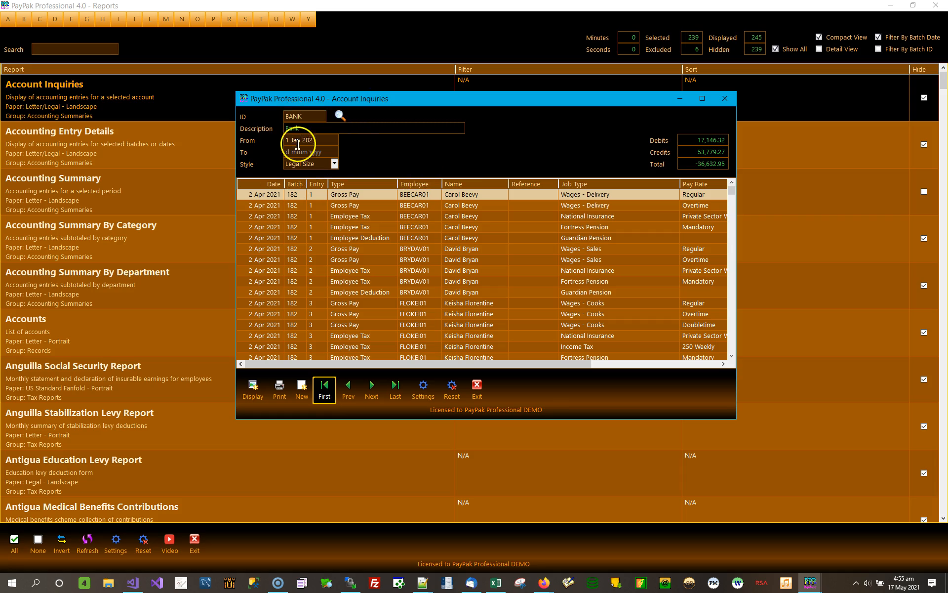
- Enlarge the Account Inquiries window, look through the Bank account's entries, and close the report
{"action": "left_click", "coordinate": [328, 152]}
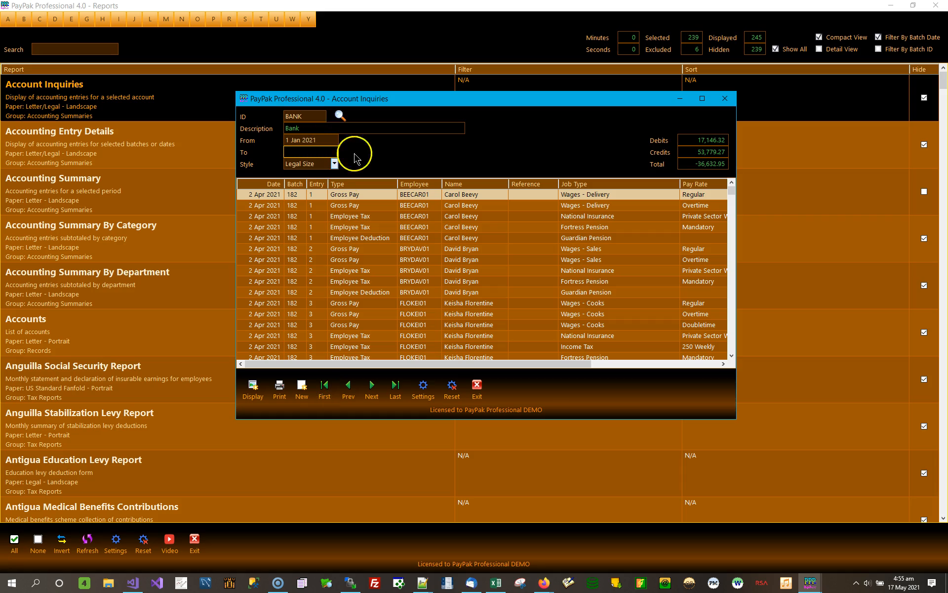
{"action": "left_click", "coordinate": [265, 194]}
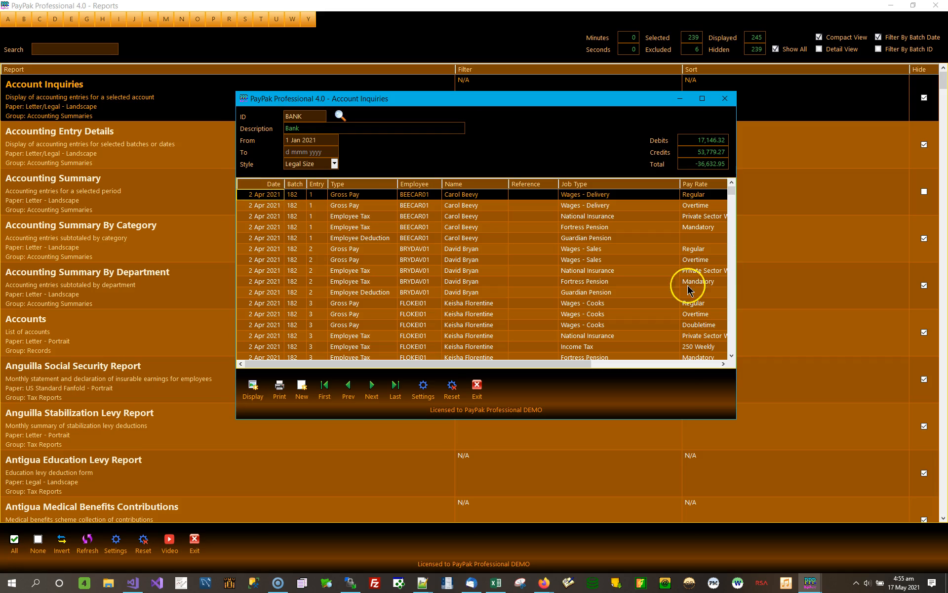
{"action": "left_click_drag", "start_coordinate": [796, 460], "coordinate": [848, 476]}
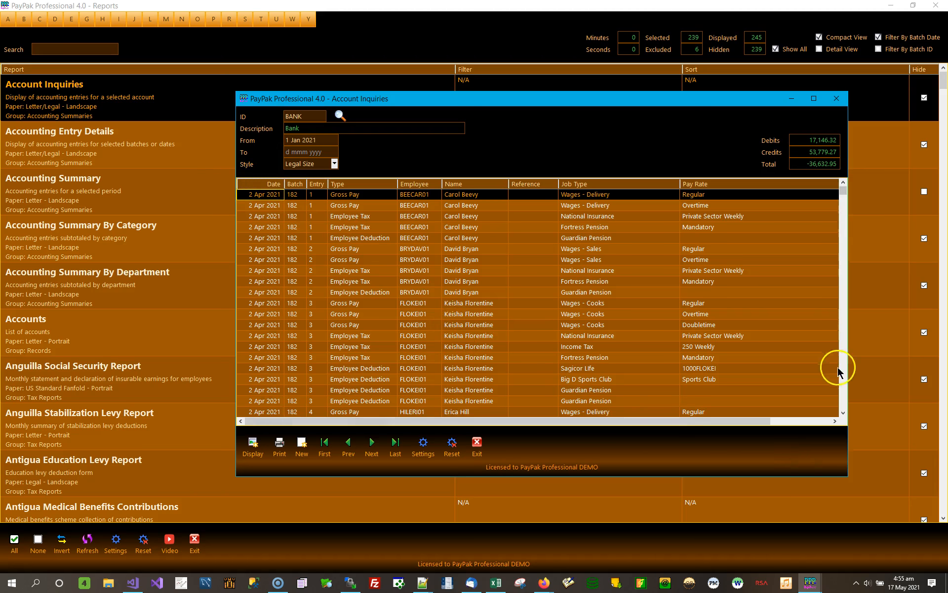
{"action": "left_click", "coordinate": [841, 401]}
{"action": "left_click", "coordinate": [842, 401]}
{"action": "left_click", "coordinate": [841, 399]}
{"action": "left_click", "coordinate": [841, 399]}
{"action": "left_click", "coordinate": [841, 400]}
{"action": "left_click", "coordinate": [841, 400]}
{"action": "left_click", "coordinate": [842, 401]}
{"action": "left_click", "coordinate": [841, 401]}
{"action": "left_click", "coordinate": [842, 400]}
{"action": "left_click", "coordinate": [842, 401]}
{"action": "left_click", "coordinate": [842, 400]}
{"action": "left_click", "coordinate": [841, 400]}
{"action": "left_click", "coordinate": [842, 400]}
{"action": "left_click", "coordinate": [842, 400]}
{"action": "left_click", "coordinate": [842, 400]}
{"action": "left_click", "coordinate": [842, 400]}
{"action": "left_click", "coordinate": [842, 401]}
{"action": "left_click", "coordinate": [841, 400]}
{"action": "left_click", "coordinate": [842, 400]}
{"action": "left_click", "coordinate": [842, 400]}
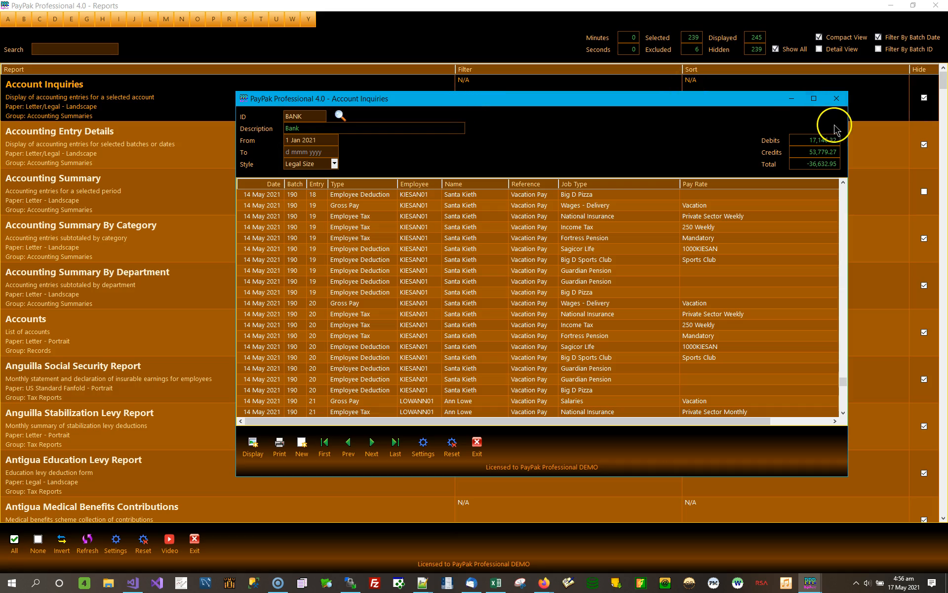
{"action": "left_click", "coordinate": [837, 99]}
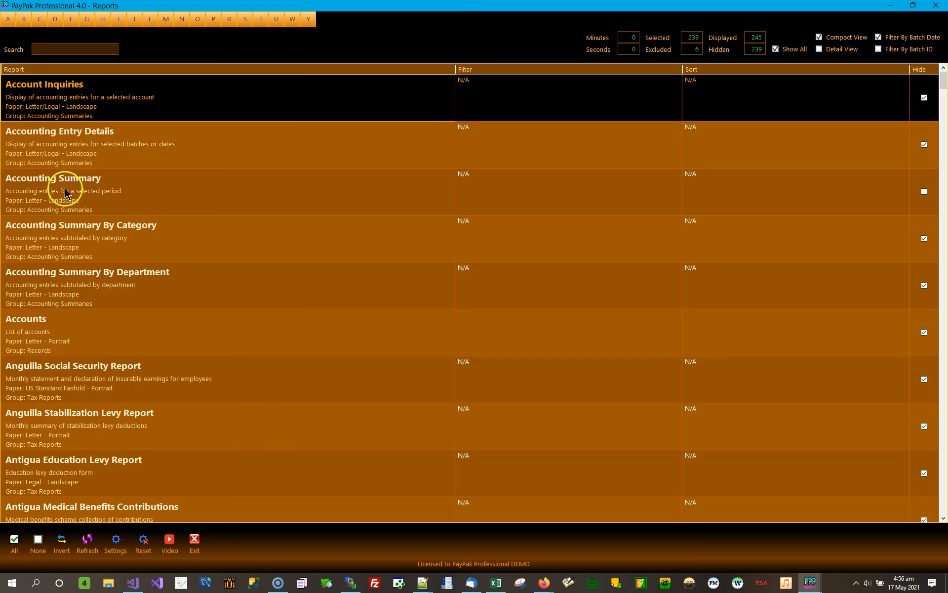
- Open the Accounting Summary report and display it for batch date 14 May 2021, sorted by Account ID
{"action": "double_click", "coordinate": [82, 187]}
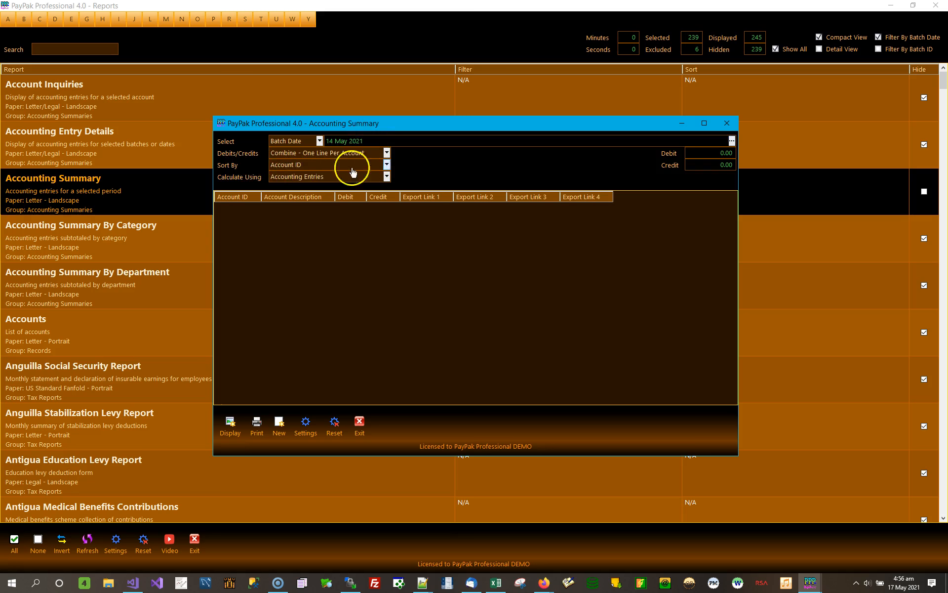
{"action": "left_click", "coordinate": [386, 164]}
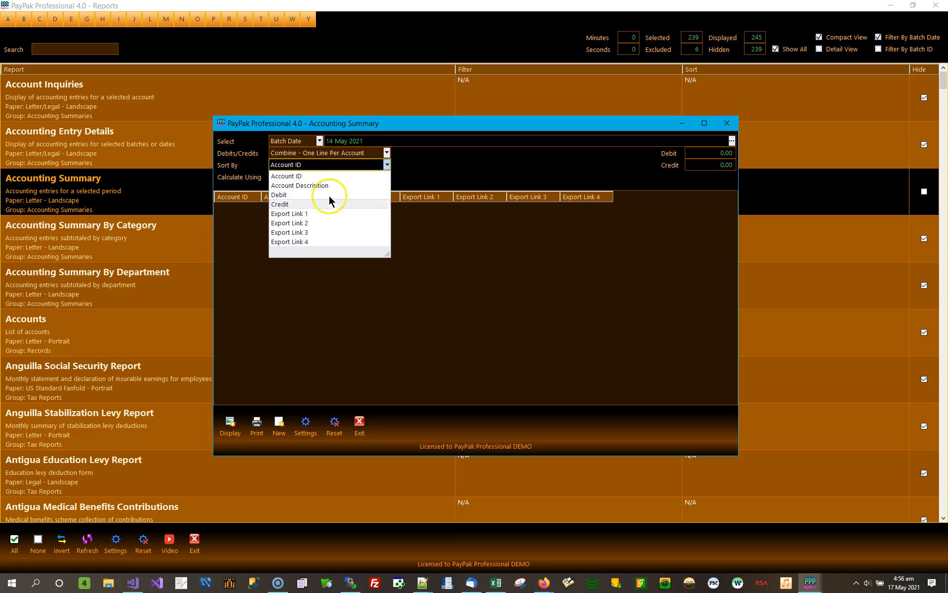
{"action": "left_click", "coordinate": [409, 166]}
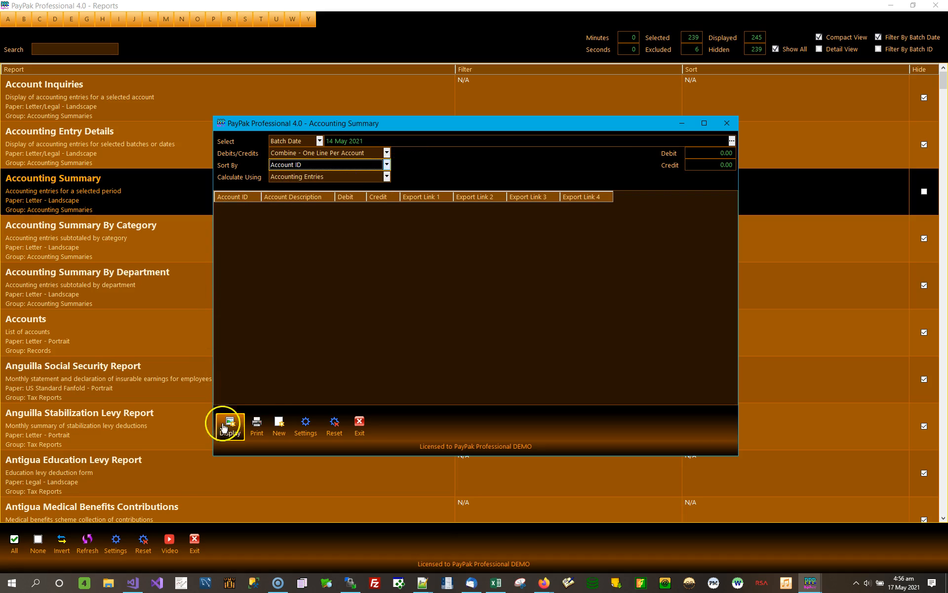
{"action": "left_click", "coordinate": [225, 426]}
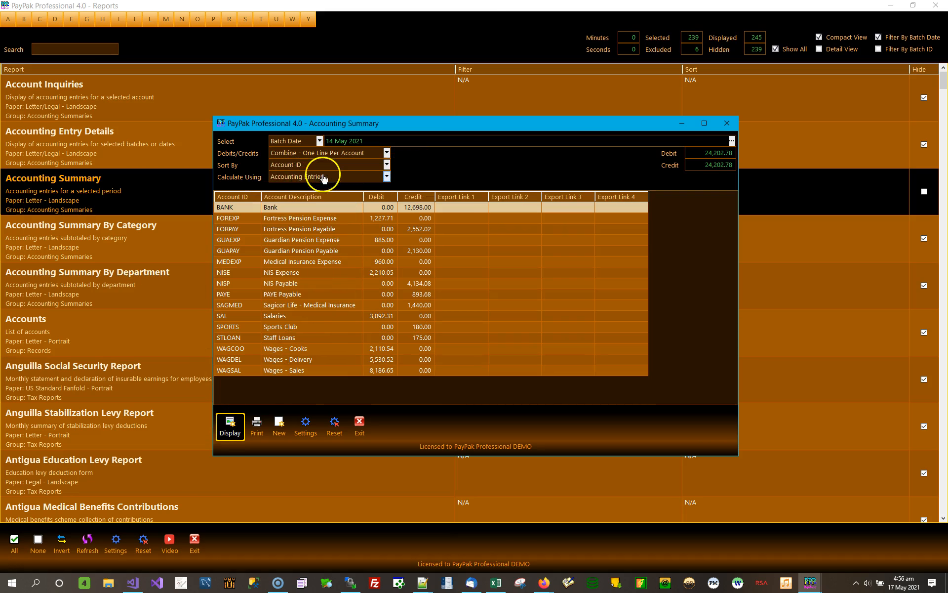
- Re-sort the displayed accounting summary by description, debit and credit, ending with debit in descending order, and close the report
{"action": "left_click", "coordinate": [357, 199]}
{"action": "left_click", "coordinate": [374, 196]}
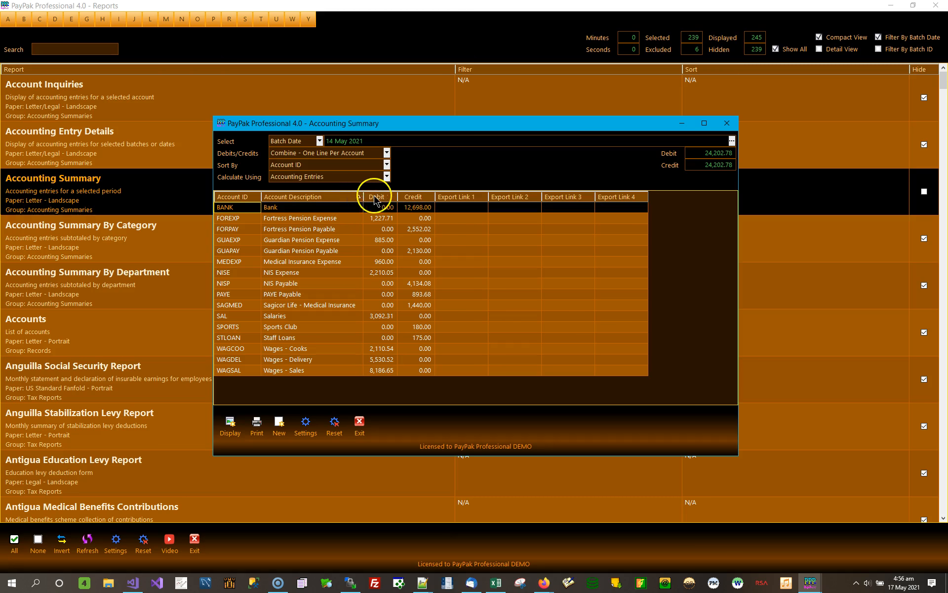
{"action": "left_click", "coordinate": [400, 196]}
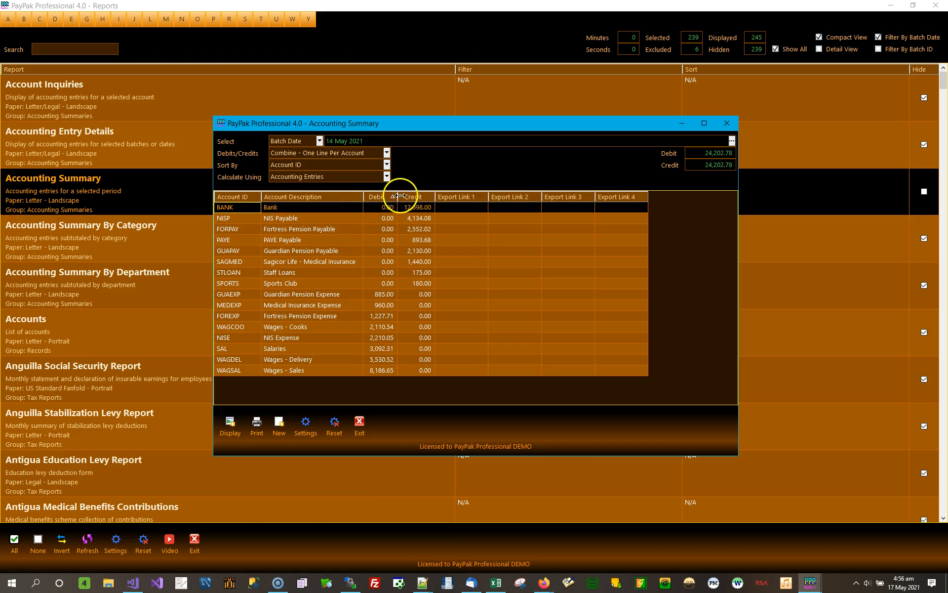
{"action": "left_click", "coordinate": [424, 196]}
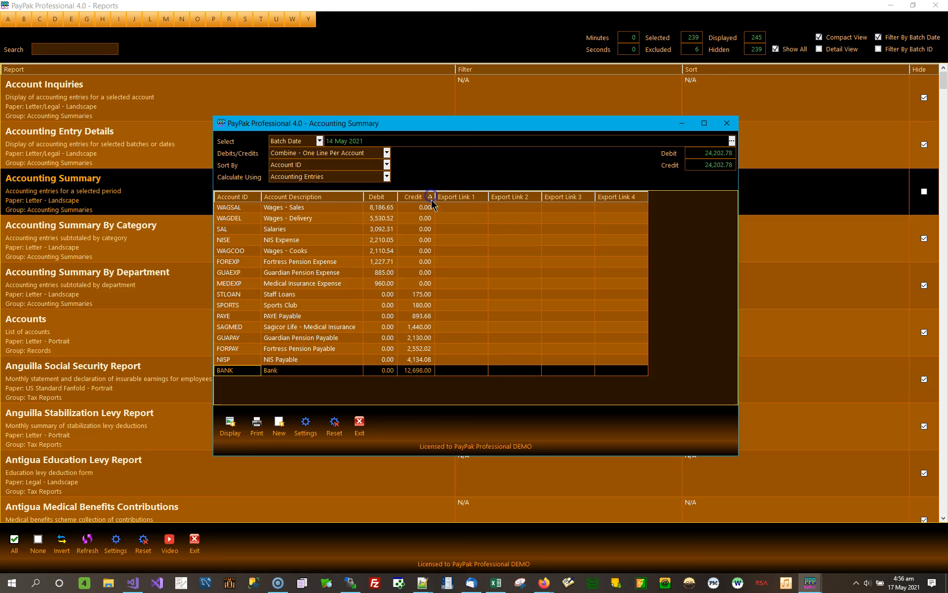
{"action": "left_click", "coordinate": [236, 196]}
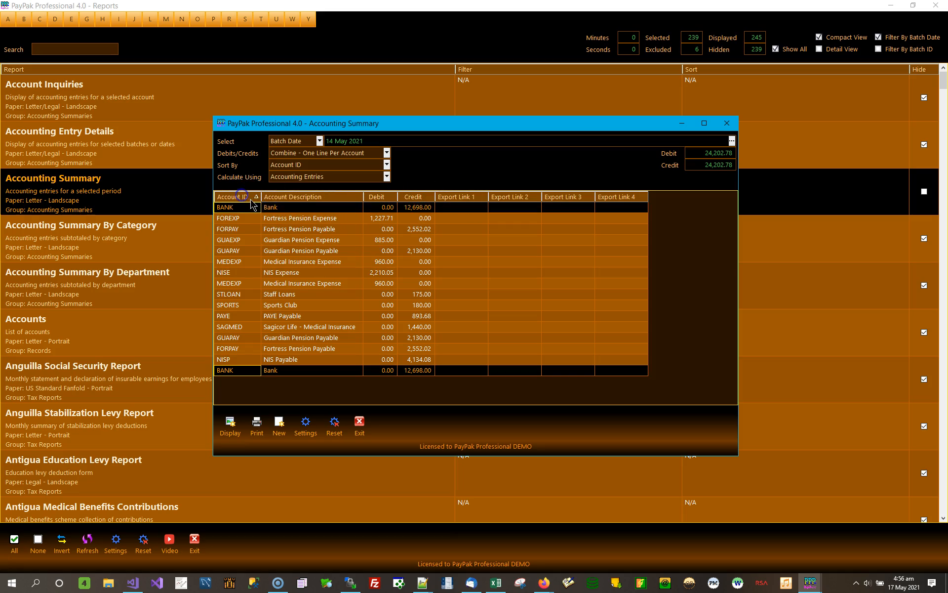
{"action": "left_click", "coordinate": [390, 196]}
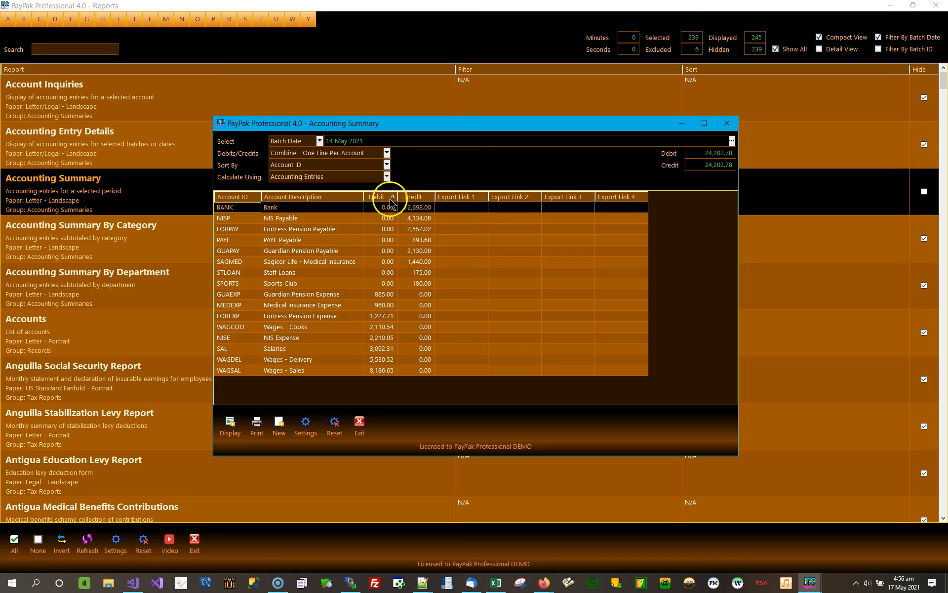
{"action": "left_click", "coordinate": [390, 197]}
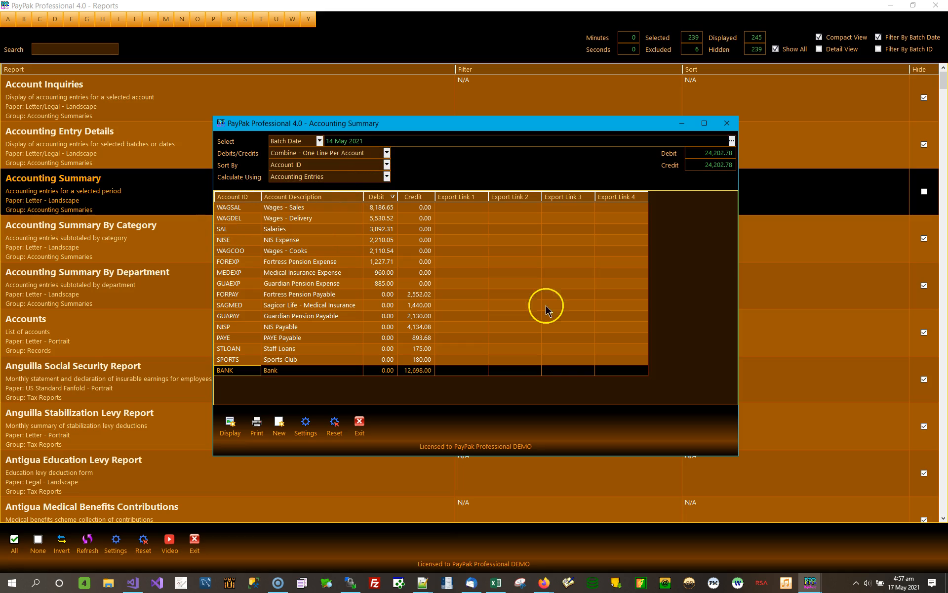
{"action": "left_click", "coordinate": [727, 124]}
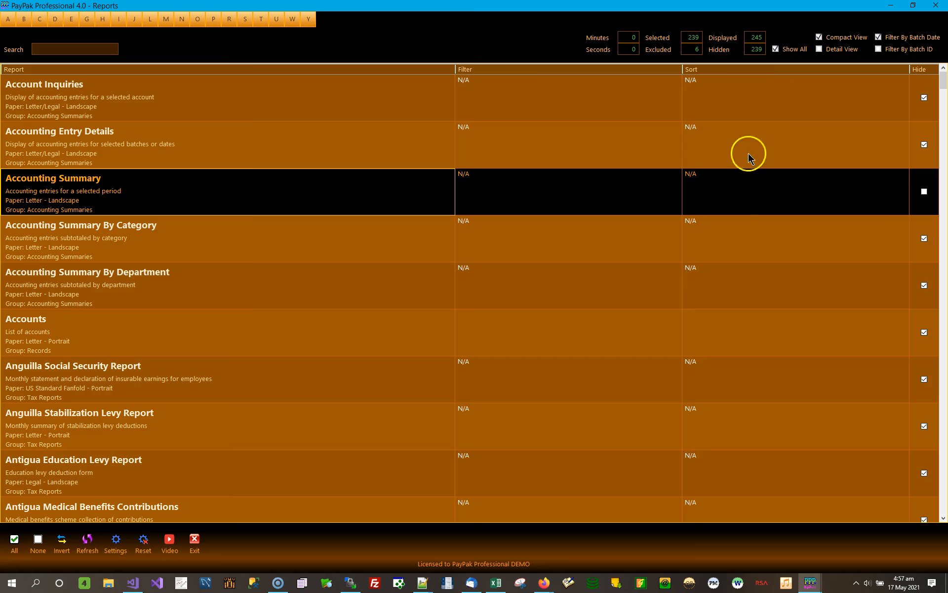
{"action": "left_click", "coordinate": [749, 92]}
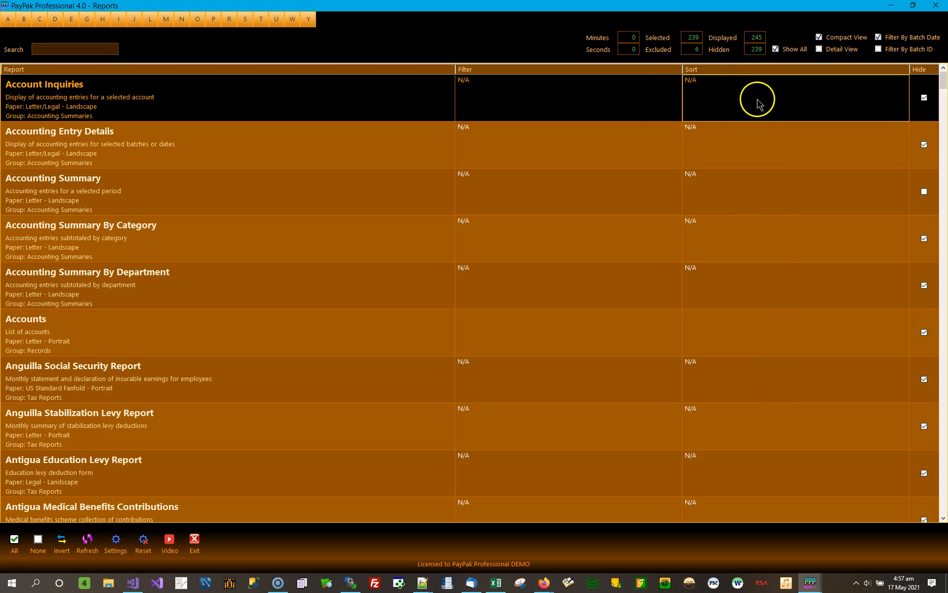
{"action": "left_click", "coordinate": [729, 132]}
{"action": "left_click", "coordinate": [731, 200]}
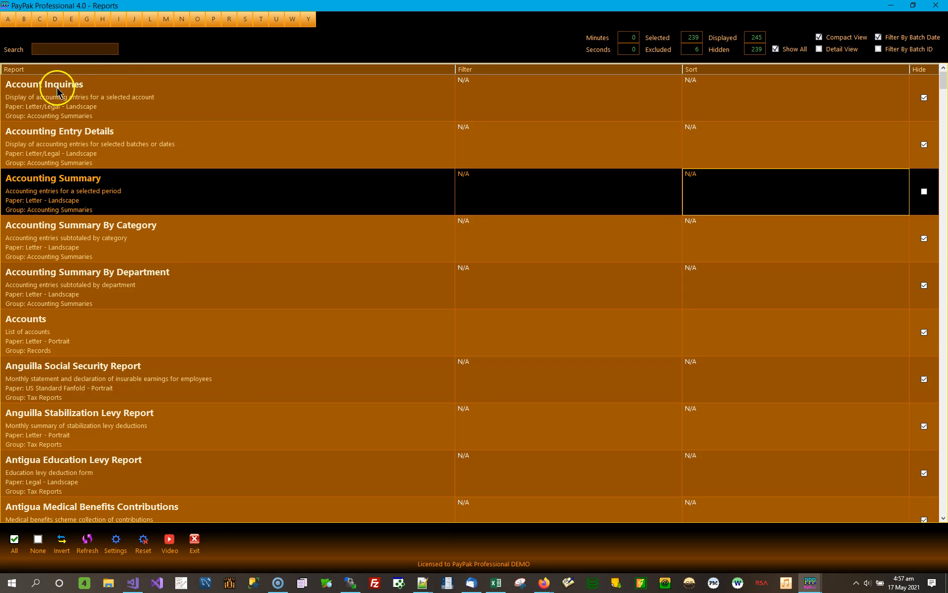
- Examine the filter and sort entries in the report list, from Account Inquiries down to the Employees - Style reports
{"action": "left_click", "coordinate": [123, 99]}
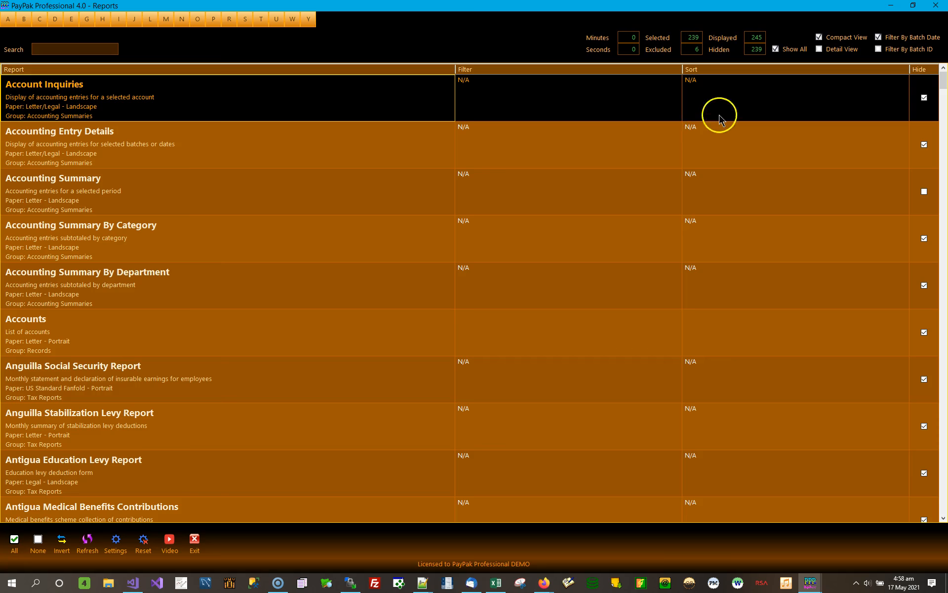
{"action": "left_click", "coordinate": [724, 97]}
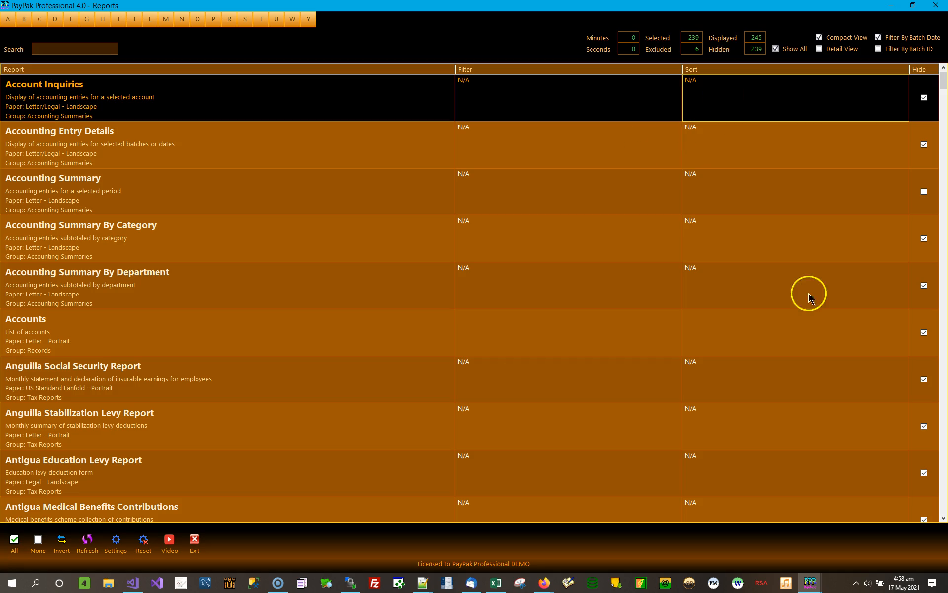
{"action": "left_click", "coordinate": [945, 481]}
{"action": "left_click", "coordinate": [946, 482]}
{"action": "left_click", "coordinate": [945, 482]}
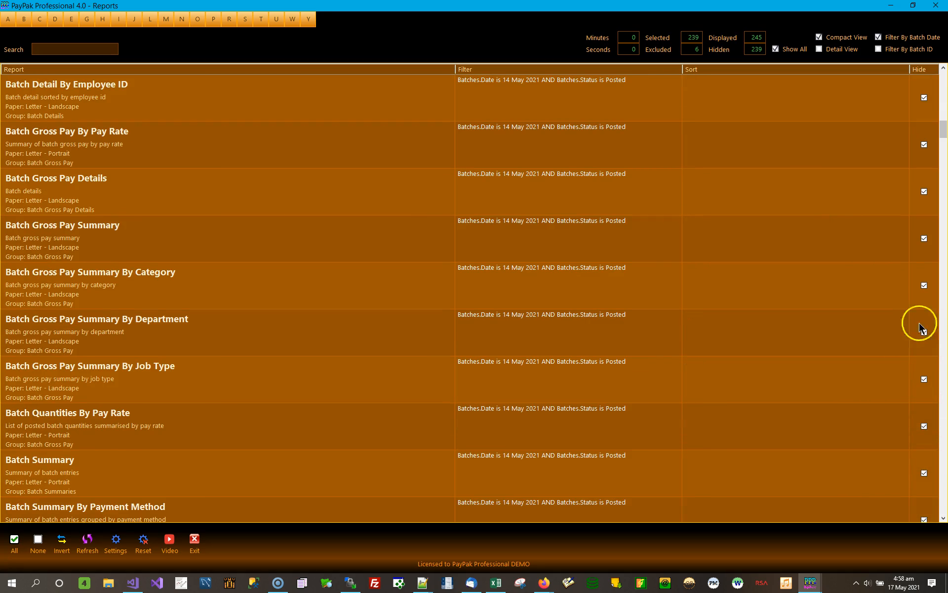
{"action": "left_click_drag", "start_coordinate": [945, 143], "coordinate": [944, 79]}
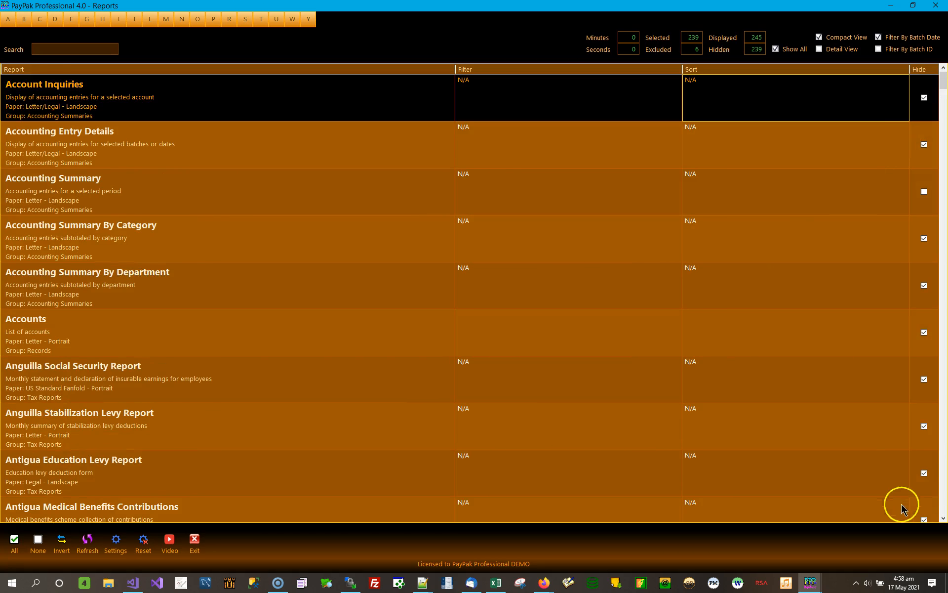
{"action": "left_click", "coordinate": [944, 489]}
{"action": "left_click", "coordinate": [944, 489]}
{"action": "left_click", "coordinate": [945, 489]}
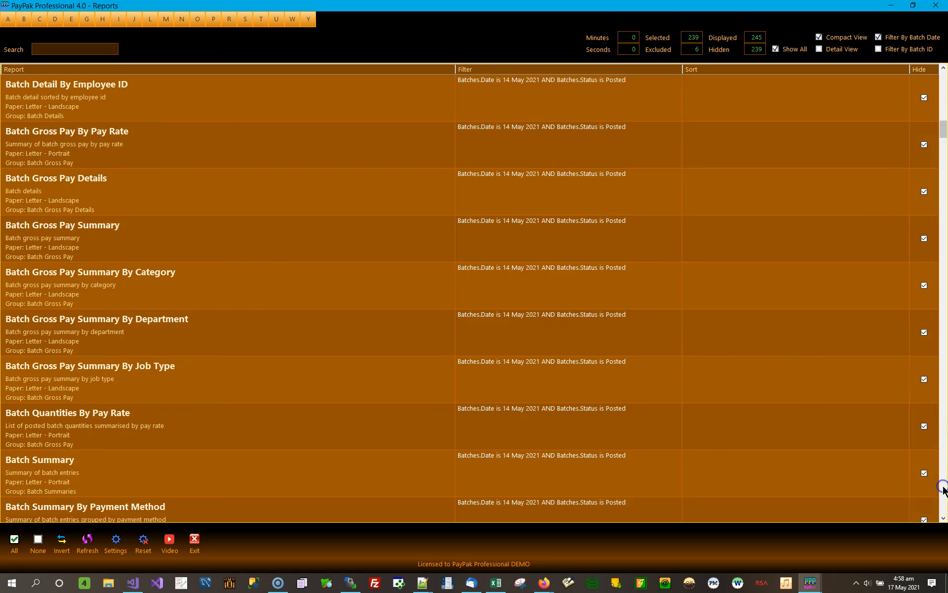
{"action": "left_click", "coordinate": [944, 489]}
{"action": "left_click", "coordinate": [944, 490]}
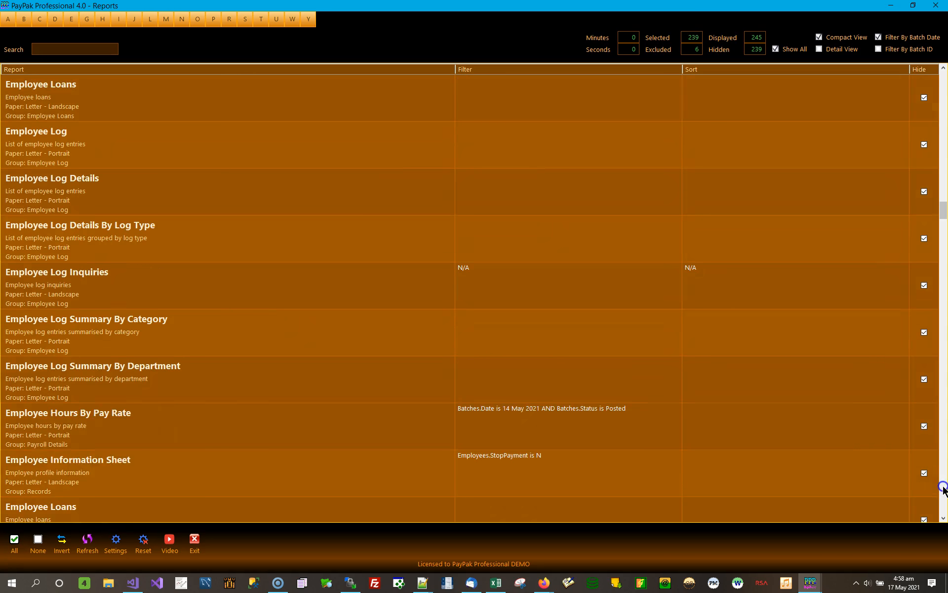
{"action": "left_click", "coordinate": [944, 490]}
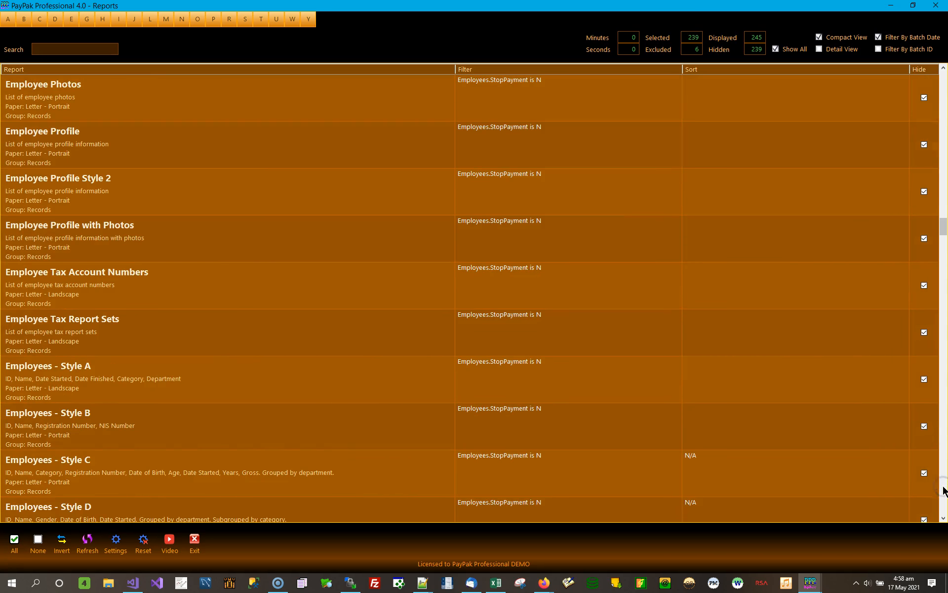
{"action": "left_click", "coordinate": [120, 466]}
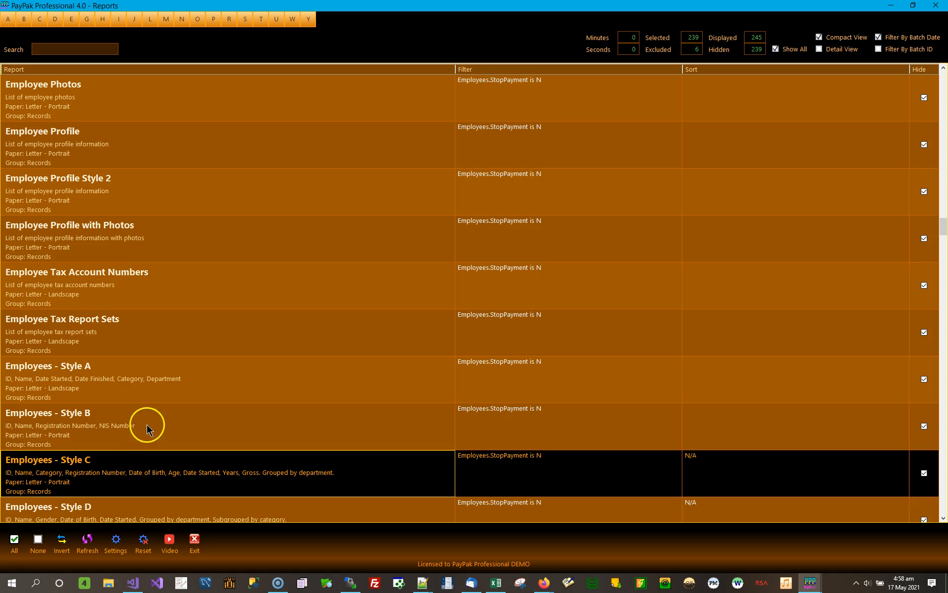
{"action": "left_click", "coordinate": [943, 518]}
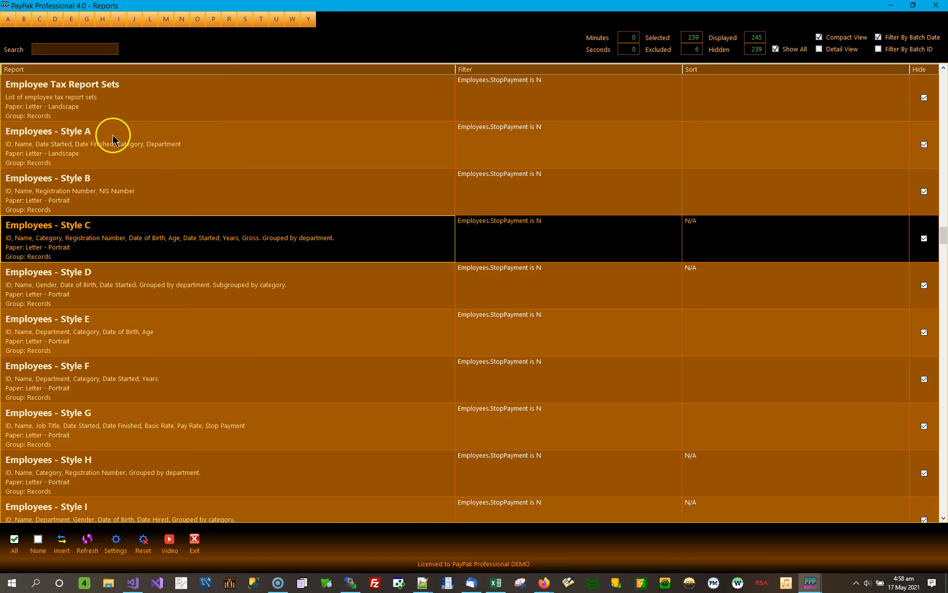
- Examine the descriptions and sort entries of the Employees reports from Style A to Style G
{"action": "left_click", "coordinate": [105, 163]}
{"action": "left_click", "coordinate": [102, 181]}
{"action": "left_click", "coordinate": [93, 226]}
{"action": "left_click", "coordinate": [79, 275]}
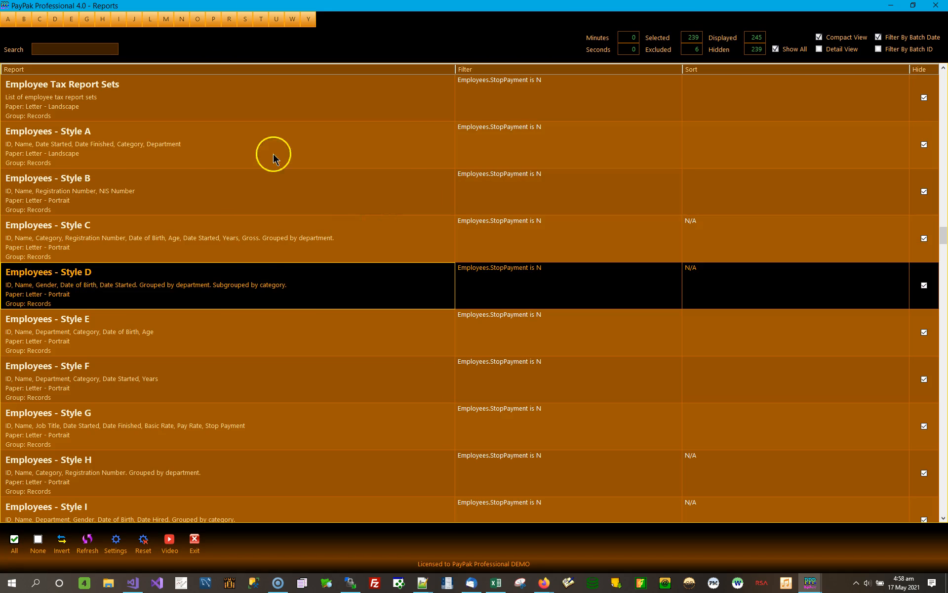
{"action": "left_click", "coordinate": [727, 145]}
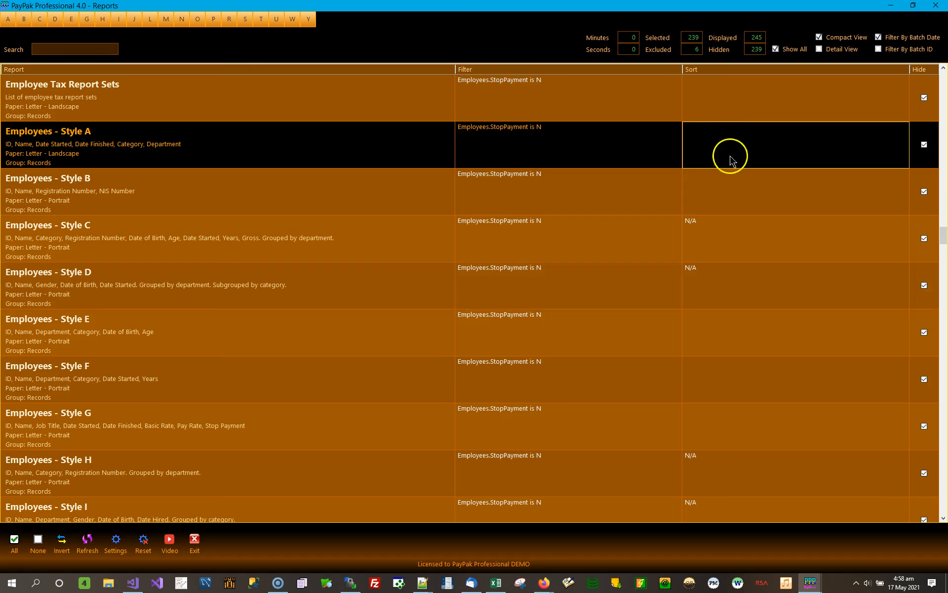
{"action": "left_click", "coordinate": [738, 198]}
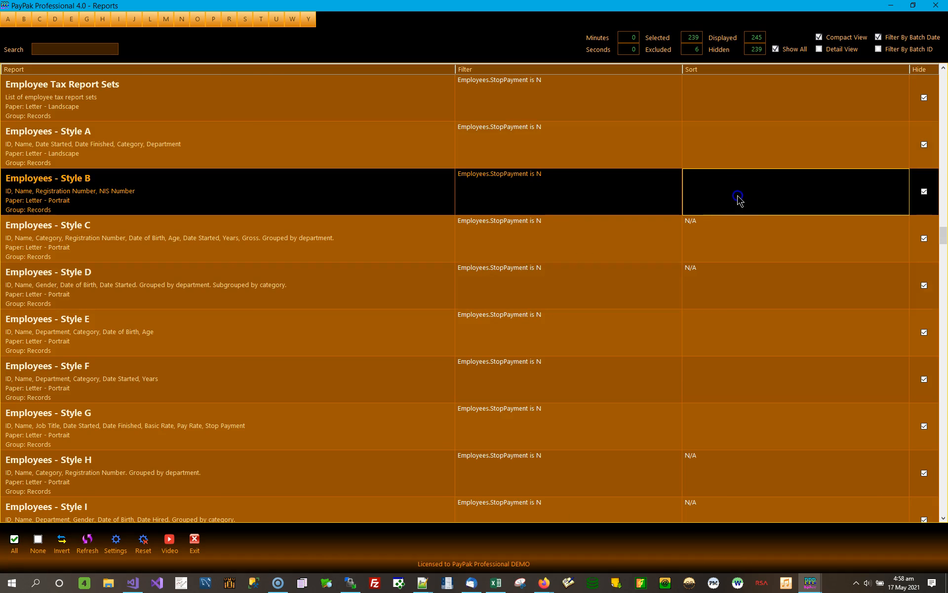
{"action": "left_click", "coordinate": [748, 337]}
{"action": "left_click", "coordinate": [727, 393]}
{"action": "left_click", "coordinate": [719, 443]}
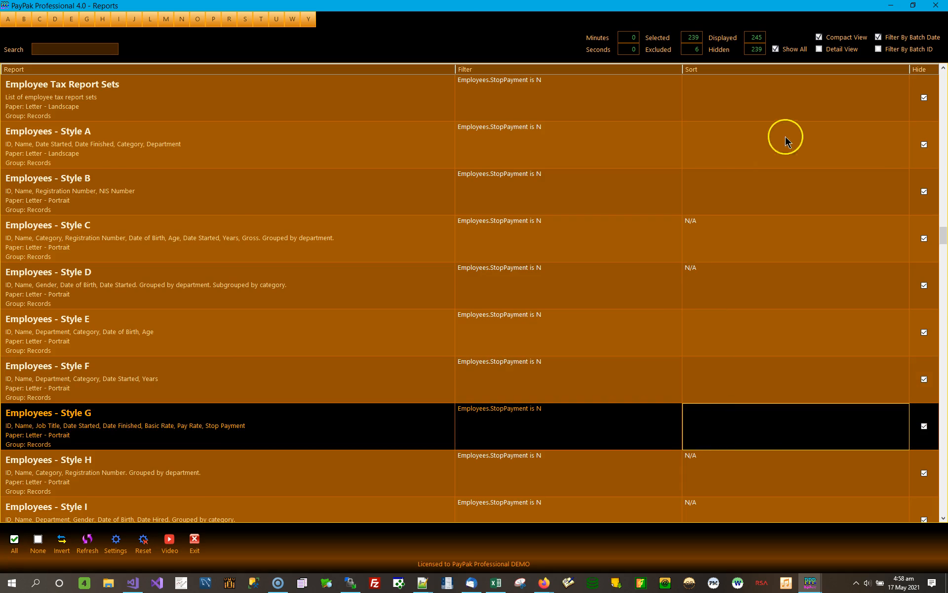
- Open the sort options of the Employees - Style A report, view the available columns and close them without changes
{"action": "left_click", "coordinate": [757, 142]}
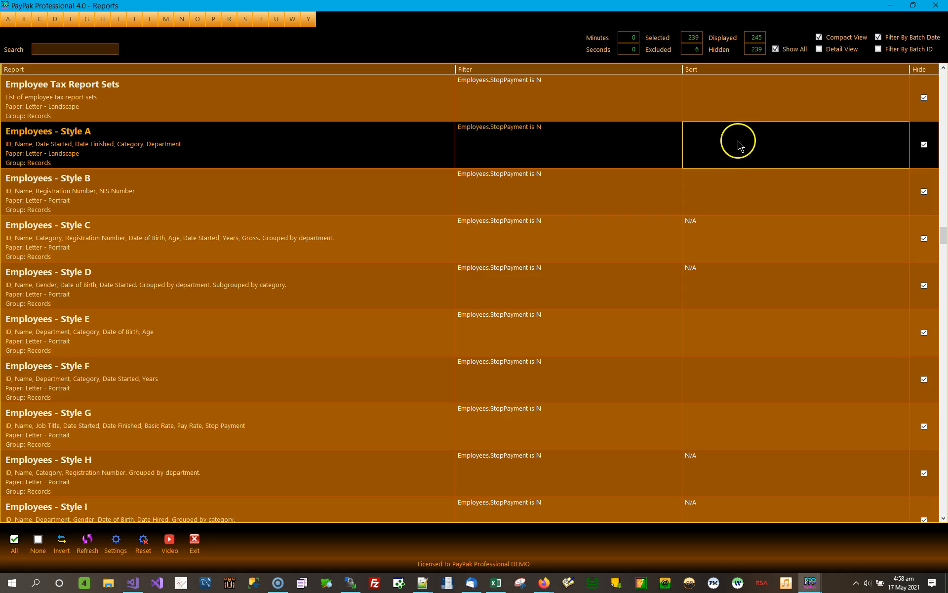
{"action": "double_click", "coordinate": [774, 148]}
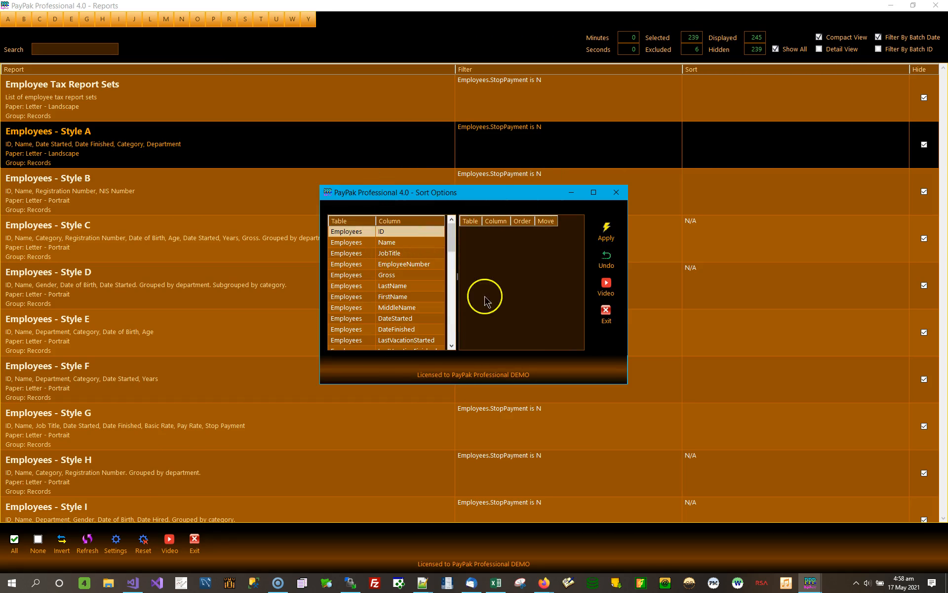
{"action": "left_click", "coordinate": [613, 199]}
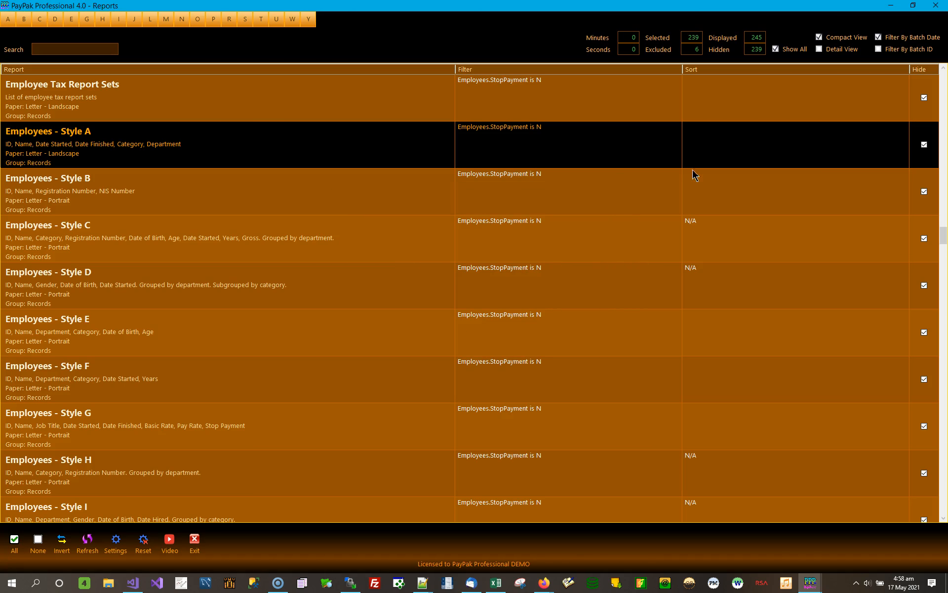
- Compare the grouping descriptions of the Employees - Style C and Style D reports with their sort entries
{"action": "left_click", "coordinate": [755, 235]}
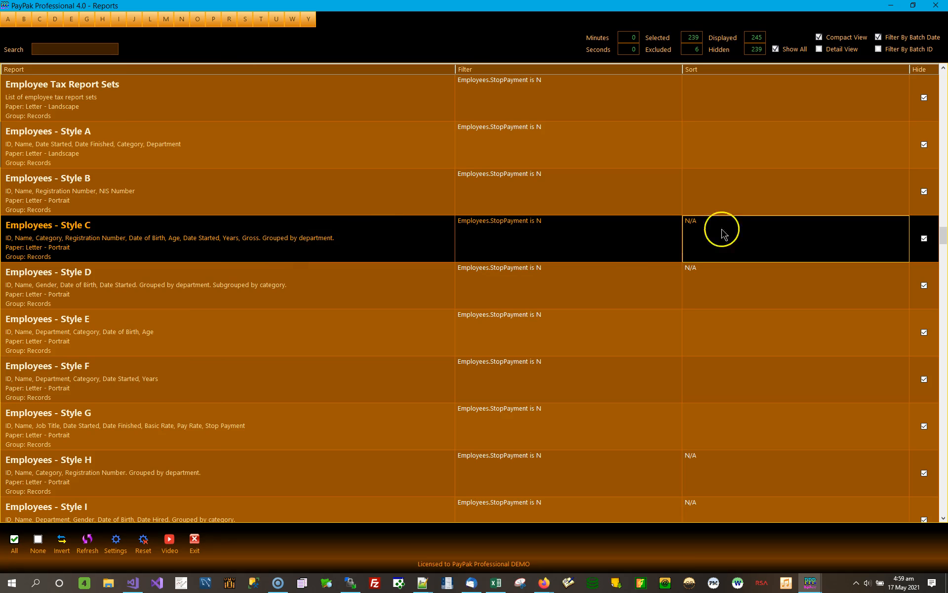
{"action": "left_click", "coordinate": [286, 240]}
{"action": "left_click", "coordinate": [282, 312]}
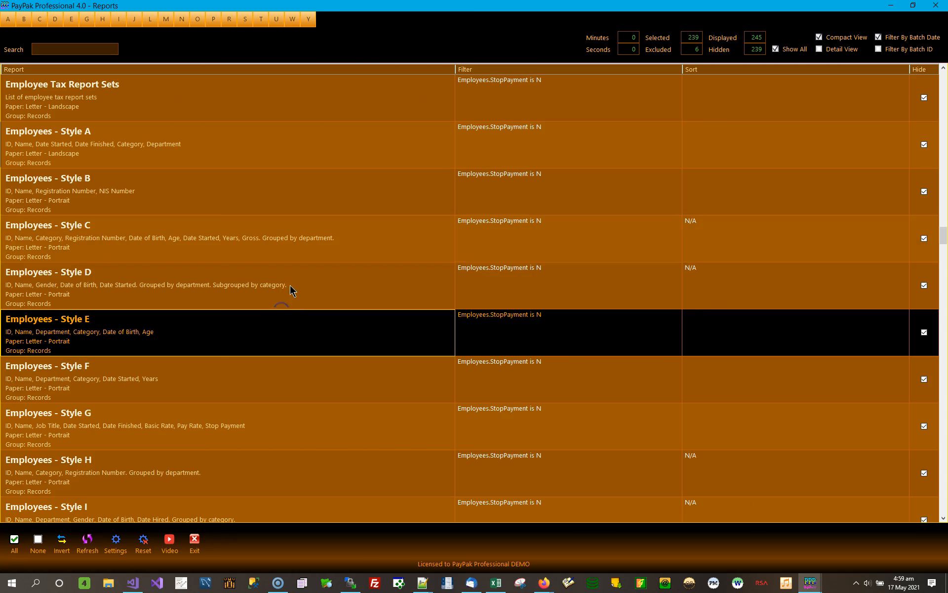
{"action": "left_click", "coordinate": [293, 291]}
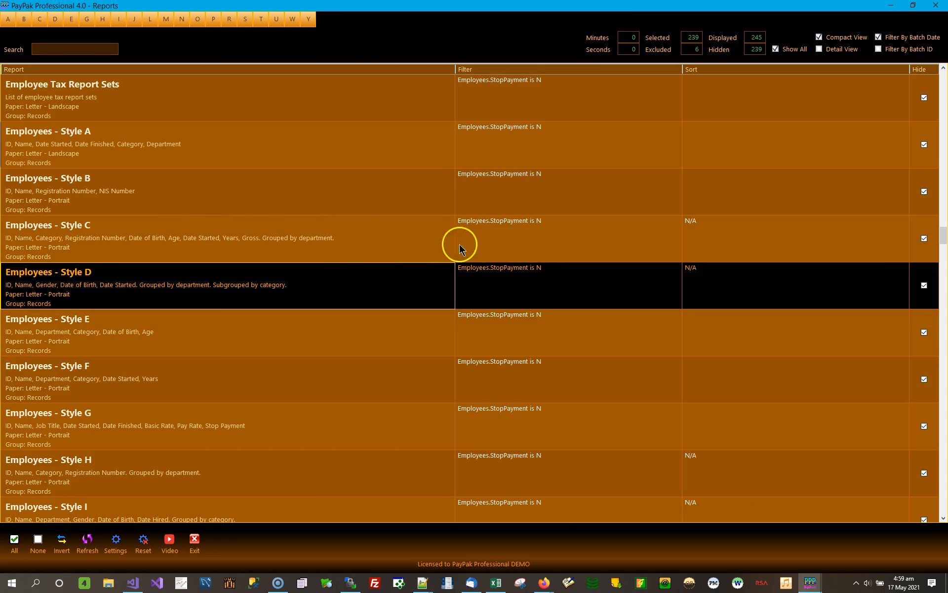
{"action": "left_click", "coordinate": [249, 245]}
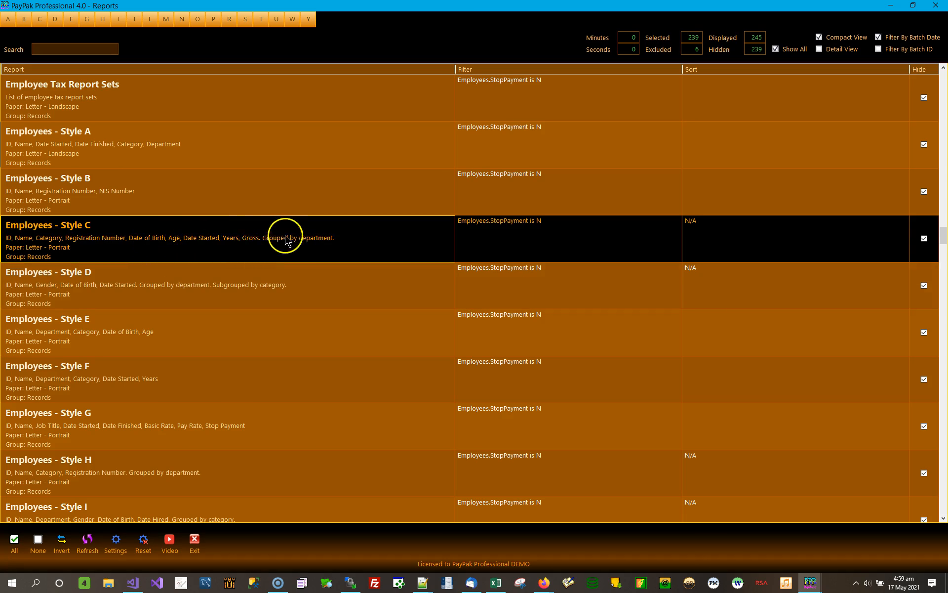
{"action": "left_click", "coordinate": [348, 236]}
{"action": "left_click", "coordinate": [242, 281]}
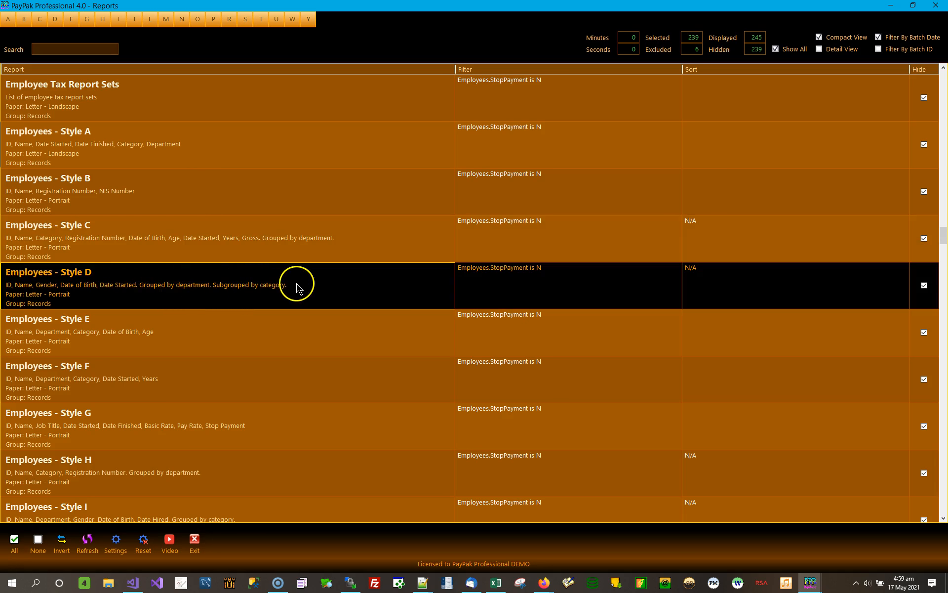
{"action": "left_click", "coordinate": [777, 250]}
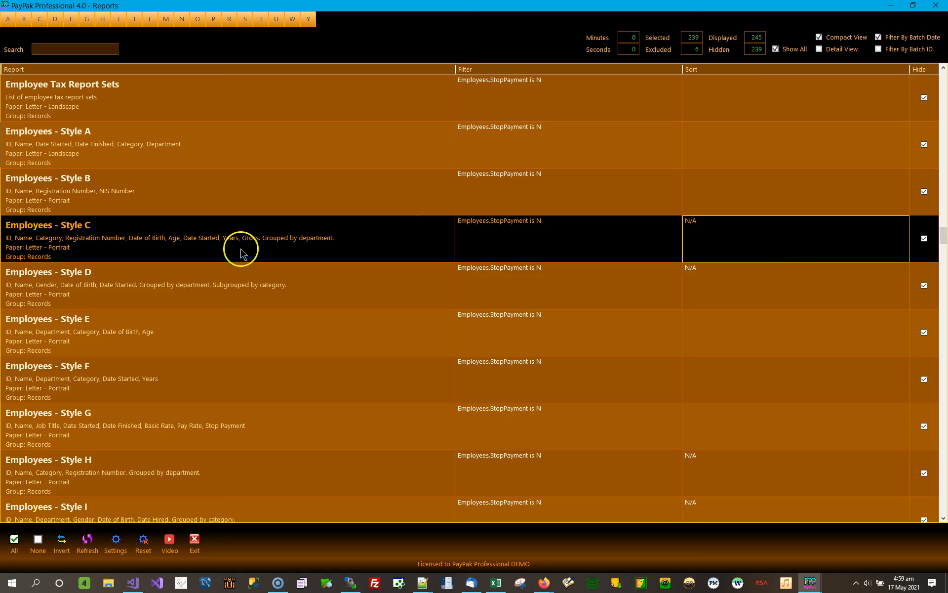
{"action": "left_click", "coordinate": [283, 286]}
{"action": "left_click", "coordinate": [312, 238]}
{"action": "left_click", "coordinate": [303, 271]}
{"action": "left_click", "coordinate": [314, 244]}
{"action": "left_click", "coordinate": [308, 286]}
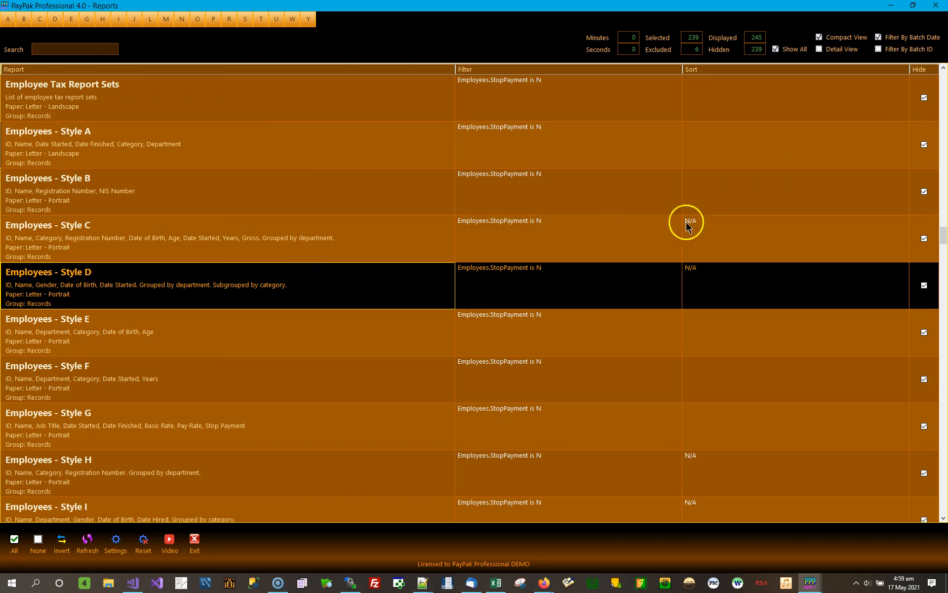
{"action": "left_click", "coordinate": [782, 238]}
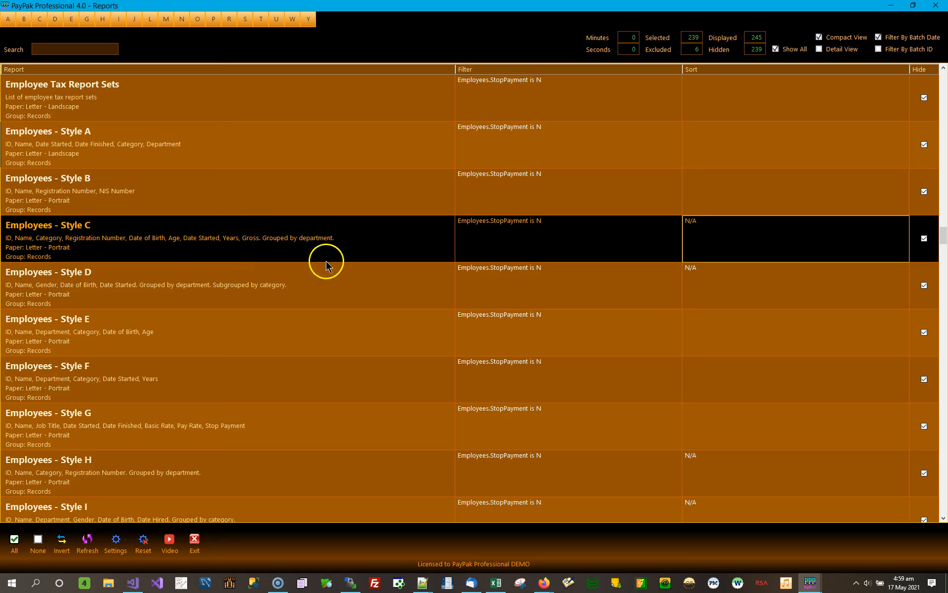
{"action": "left_click", "coordinate": [275, 265]}
{"action": "left_click", "coordinate": [284, 239]}
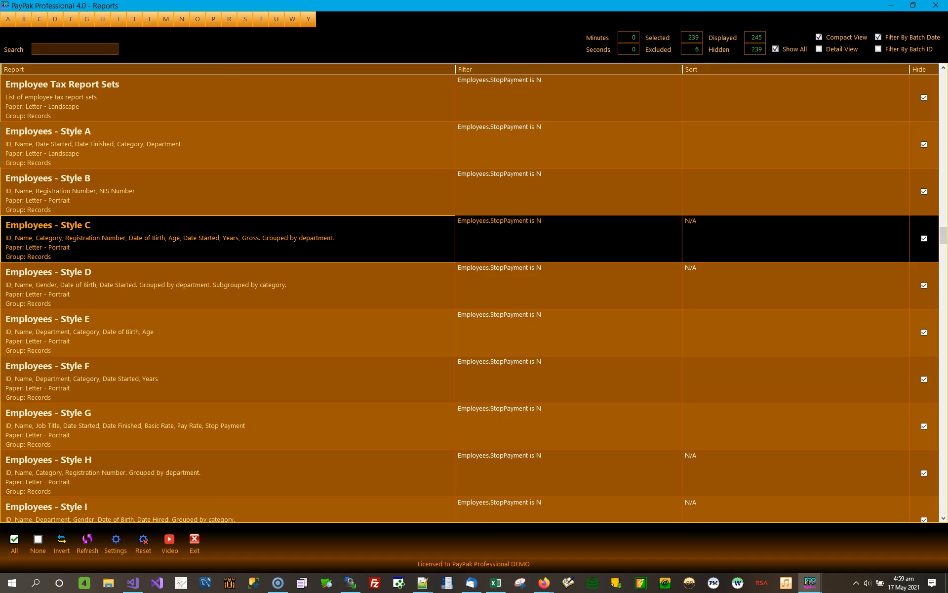
{"action": "left_click", "coordinate": [711, 282]}
{"action": "left_click", "coordinate": [725, 239]}
{"action": "left_click", "coordinate": [712, 285]}
{"action": "left_click", "coordinate": [740, 236]}
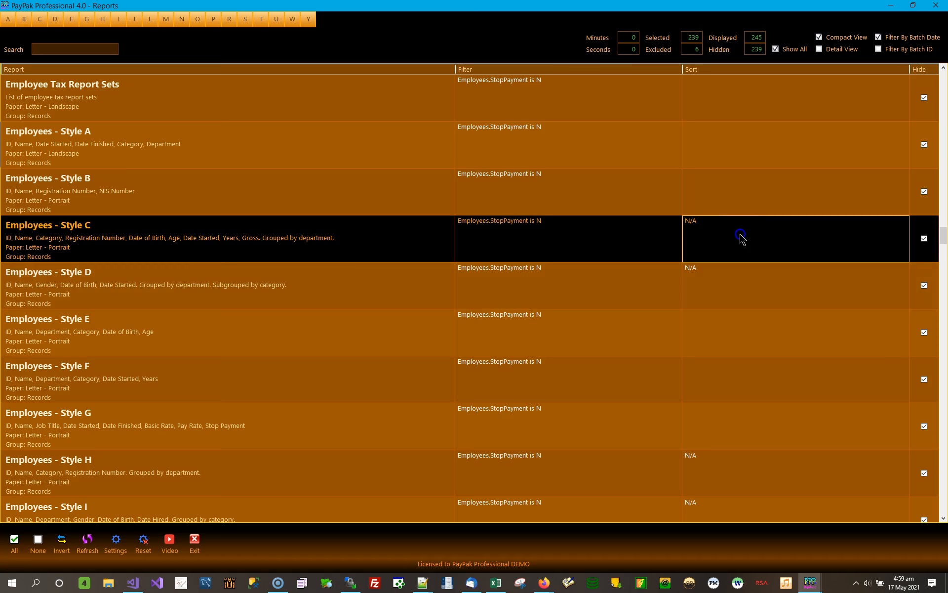
{"action": "left_click", "coordinate": [733, 276]}
{"action": "left_click", "coordinate": [745, 245]}
{"action": "left_click", "coordinate": [736, 290]}
{"action": "left_click", "coordinate": [746, 252]}
{"action": "left_click", "coordinate": [292, 297]}
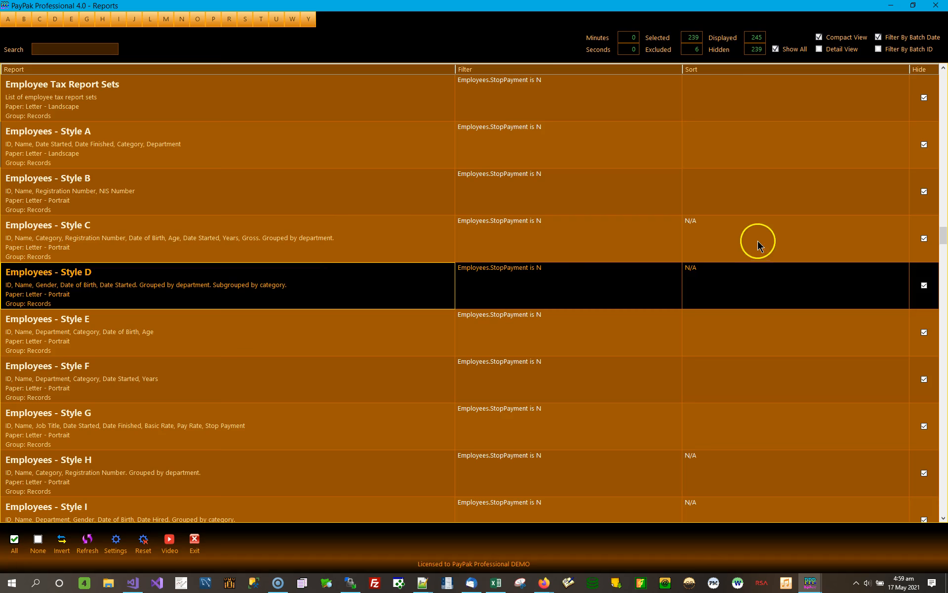
{"action": "left_click", "coordinate": [720, 239]}
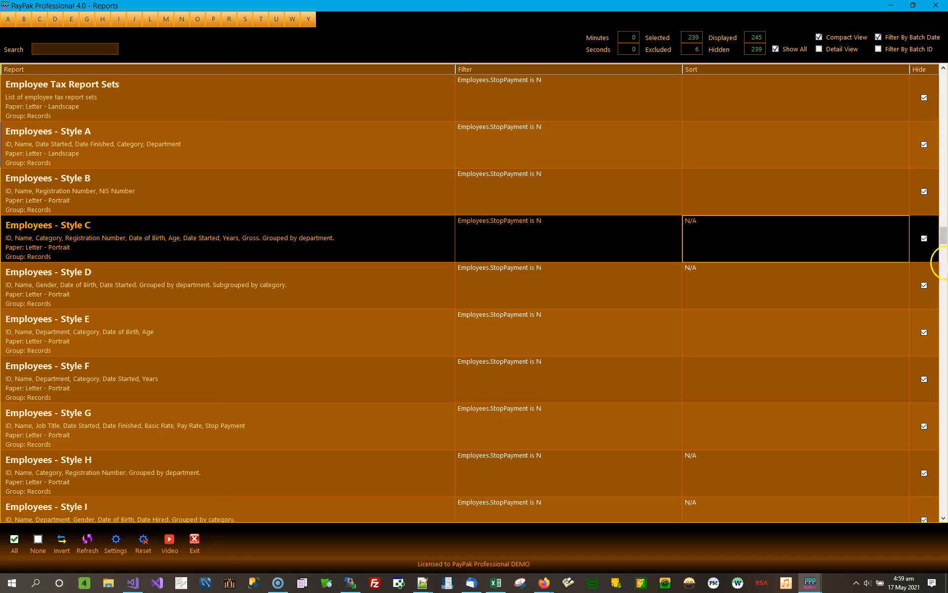
- Return to the start of the report list and open the sort options of the Accounts report
{"action": "left_click_drag", "start_coordinate": [945, 243], "coordinate": [944, 83]}
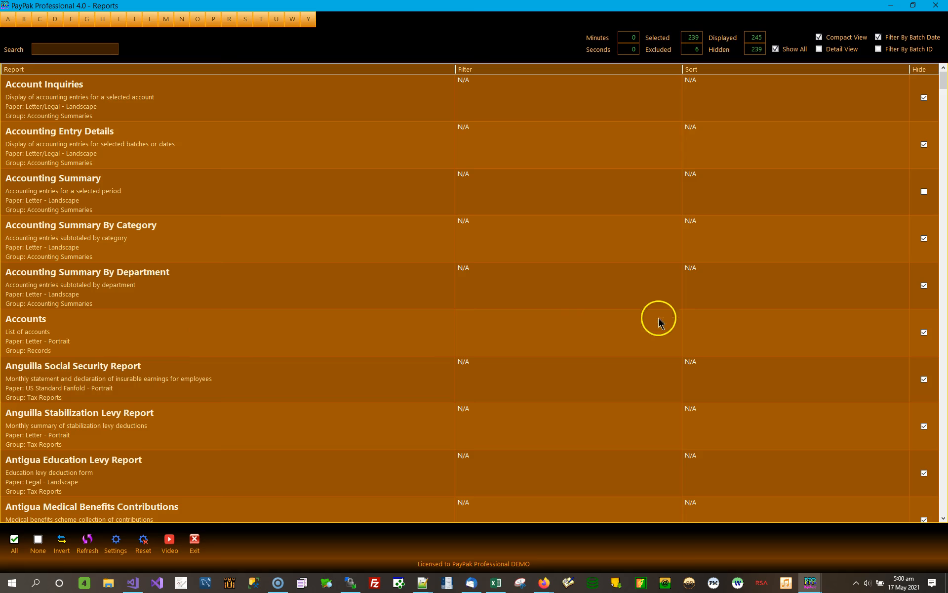
{"action": "left_click", "coordinate": [209, 329]}
{"action": "left_click", "coordinate": [745, 333]}
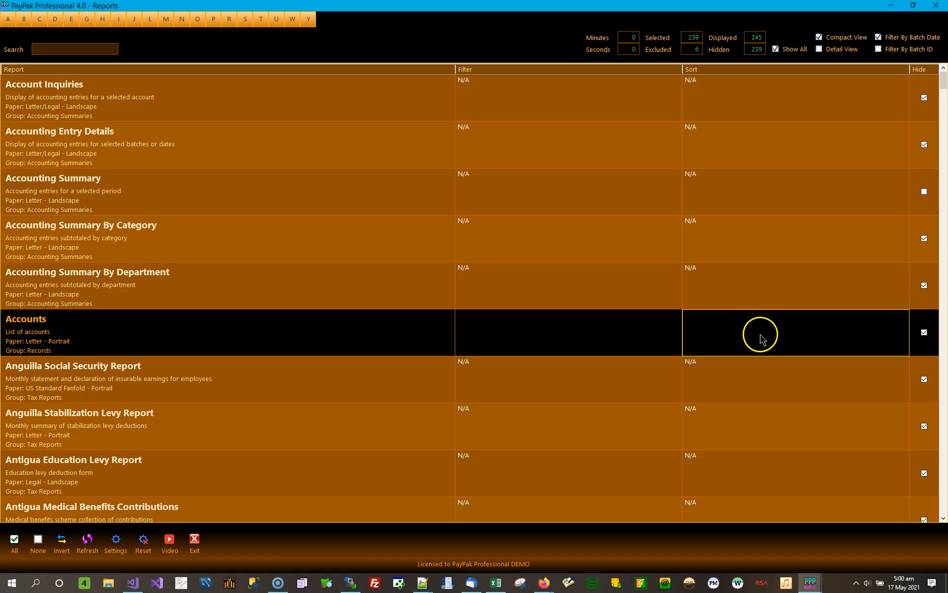
{"action": "double_click", "coordinate": [763, 338]}
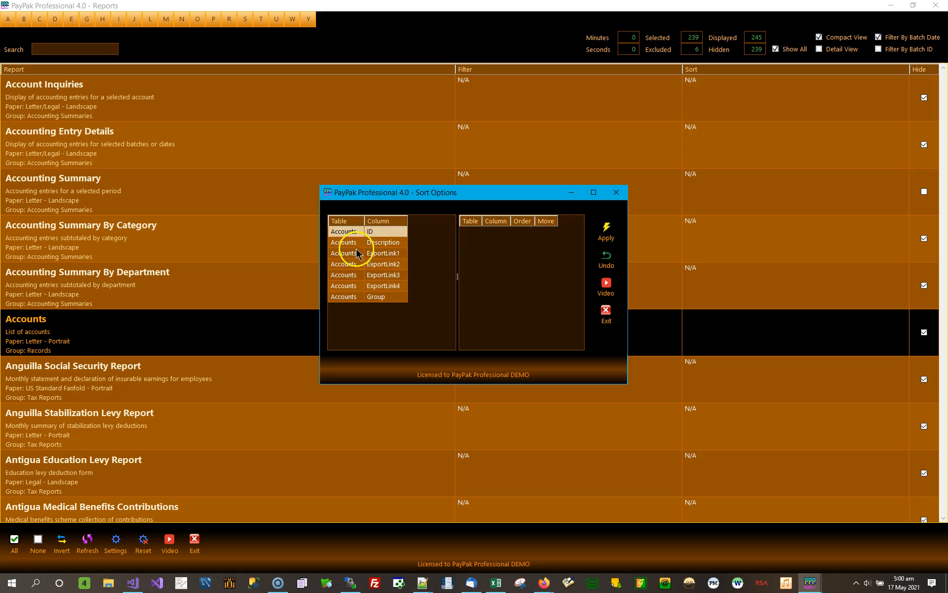
- Add Description as a sort column for the Accounts report, enlarge the Sort Options window, and remove Description again
{"action": "left_click", "coordinate": [396, 248]}
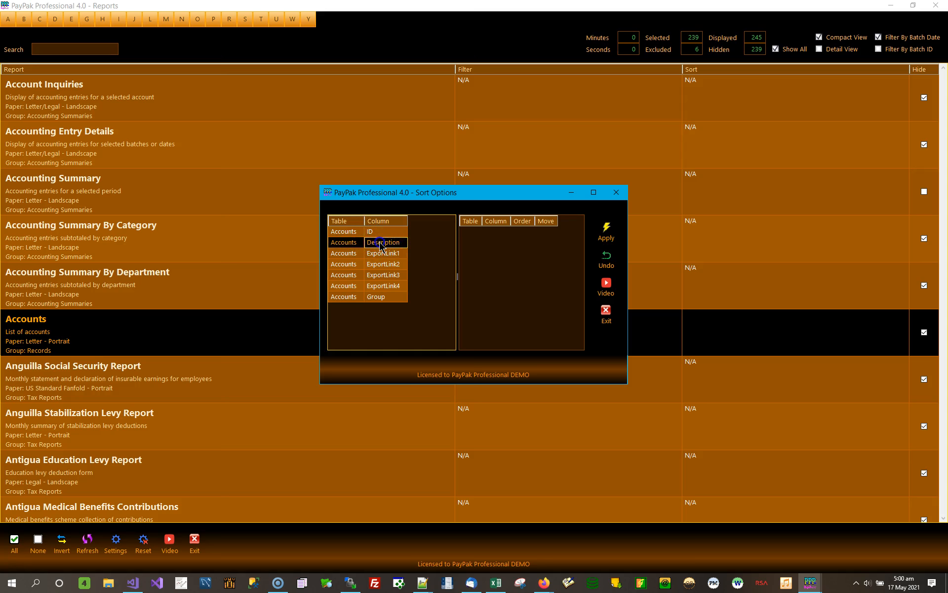
{"action": "double_click", "coordinate": [381, 244]}
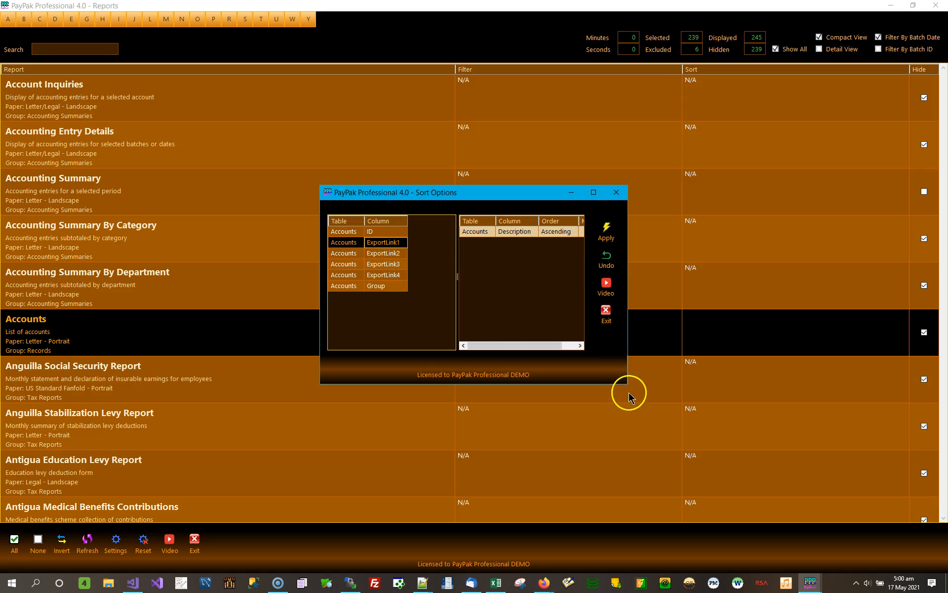
{"action": "left_click_drag", "start_coordinate": [628, 384], "coordinate": [776, 443]}
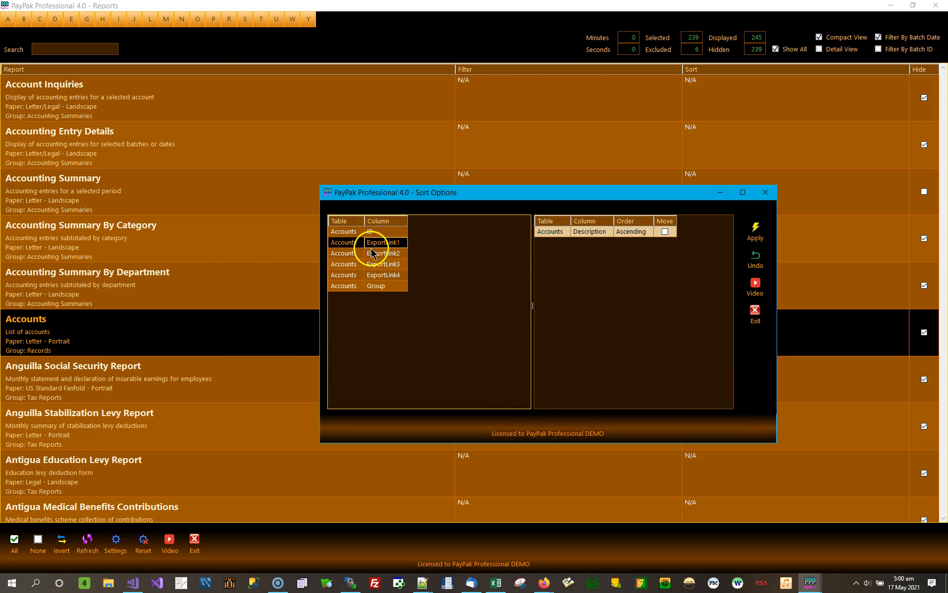
{"action": "double_click", "coordinate": [595, 231]}
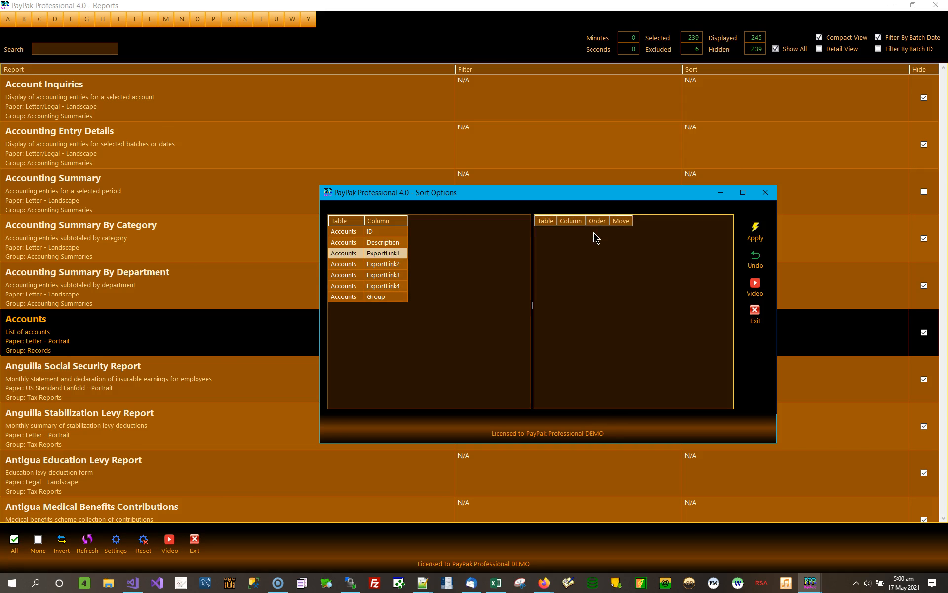
- Sort the Accounts report by the Description column in descending order and apply the sort
{"action": "left_click", "coordinate": [386, 240]}
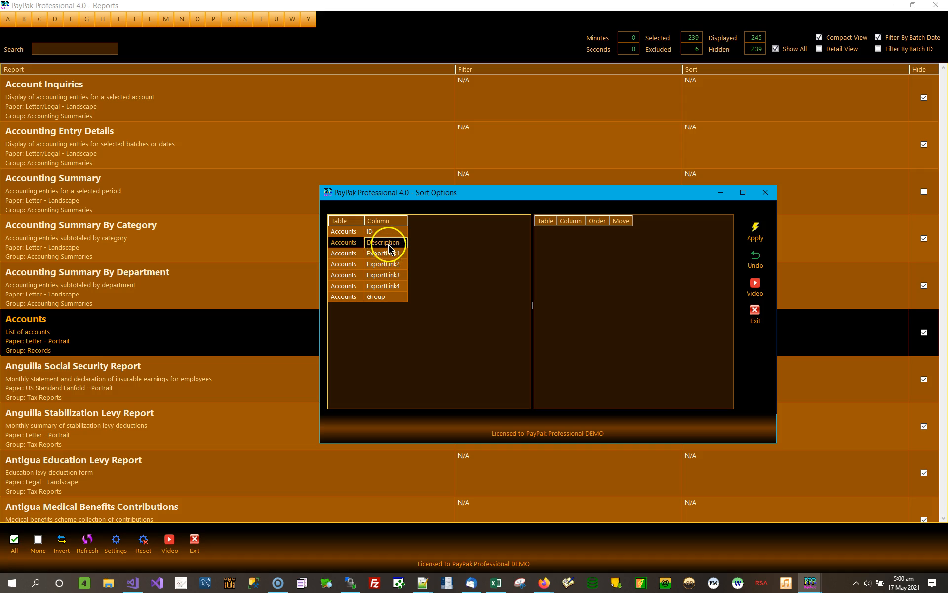
{"action": "double_click", "coordinate": [390, 243]}
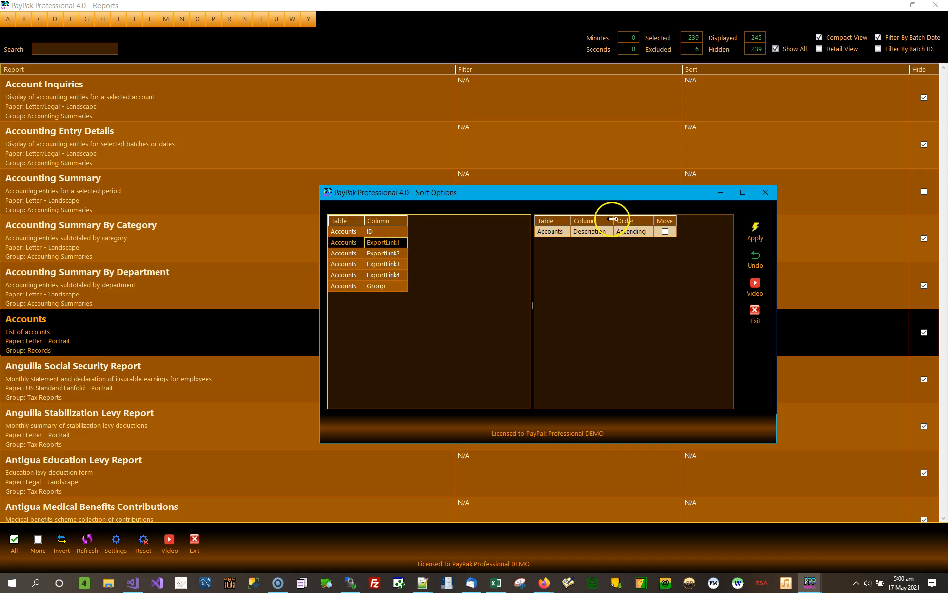
{"action": "left_click", "coordinate": [634, 232]}
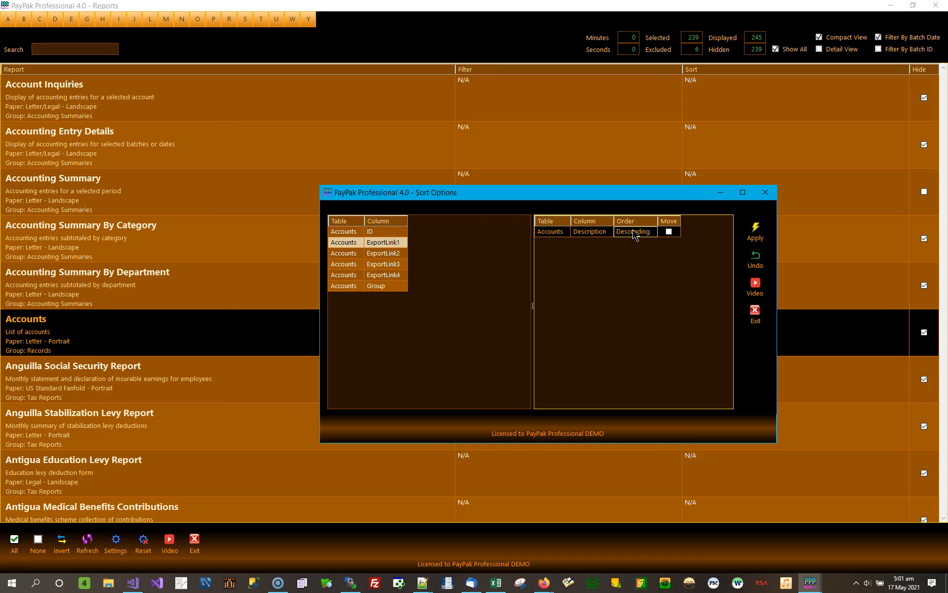
{"action": "left_click", "coordinate": [754, 231]}
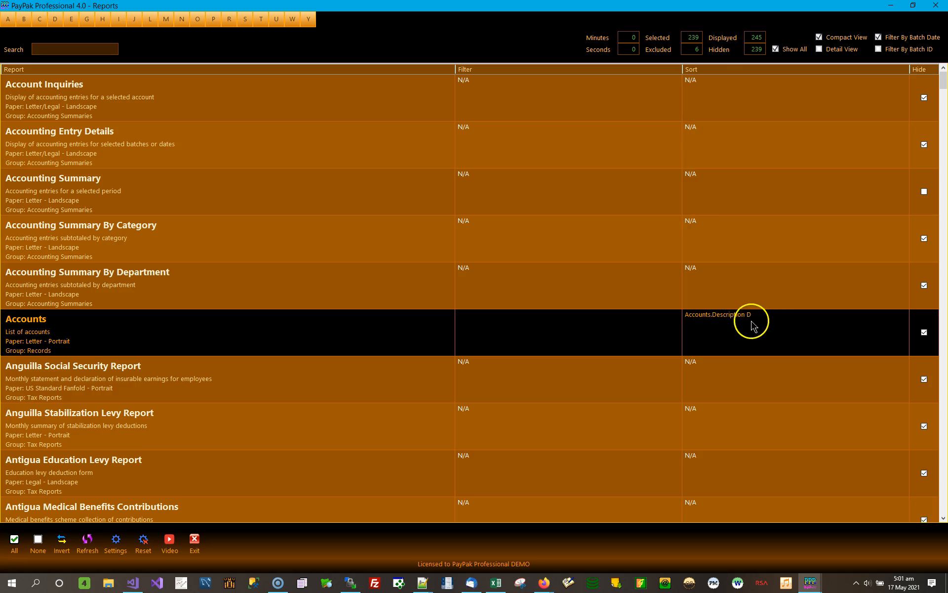
- Preview the Accounts report, check the order of its descriptions and close the preview
{"action": "double_click", "coordinate": [102, 335]}
{"action": "left_click", "coordinate": [514, 341]}
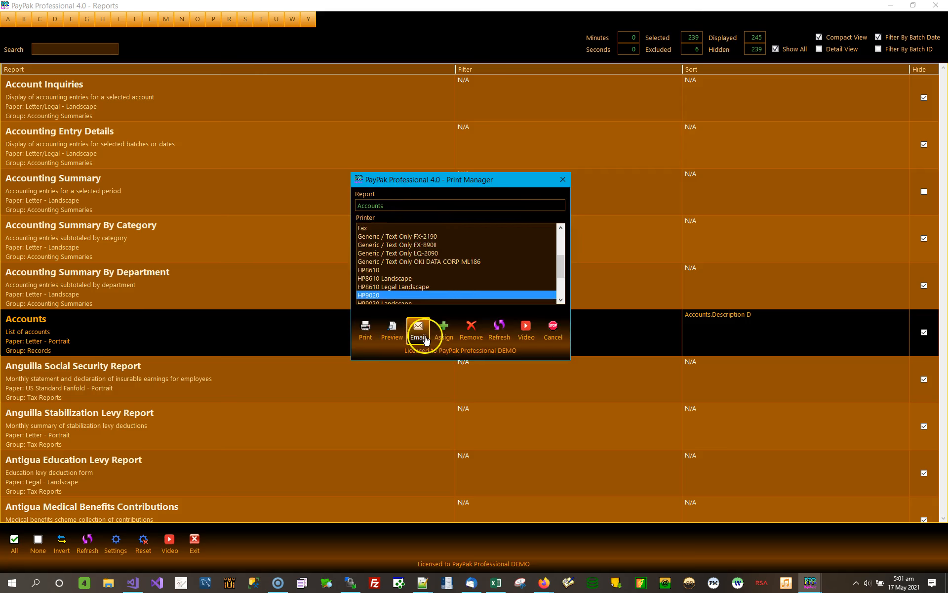
{"action": "left_click", "coordinate": [393, 334]}
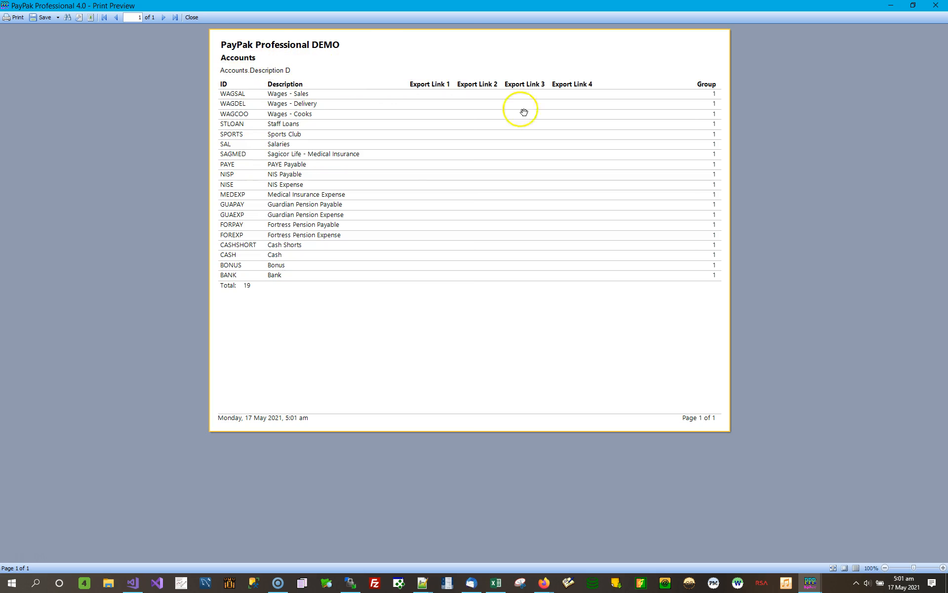
{"action": "left_click", "coordinate": [935, 7]}
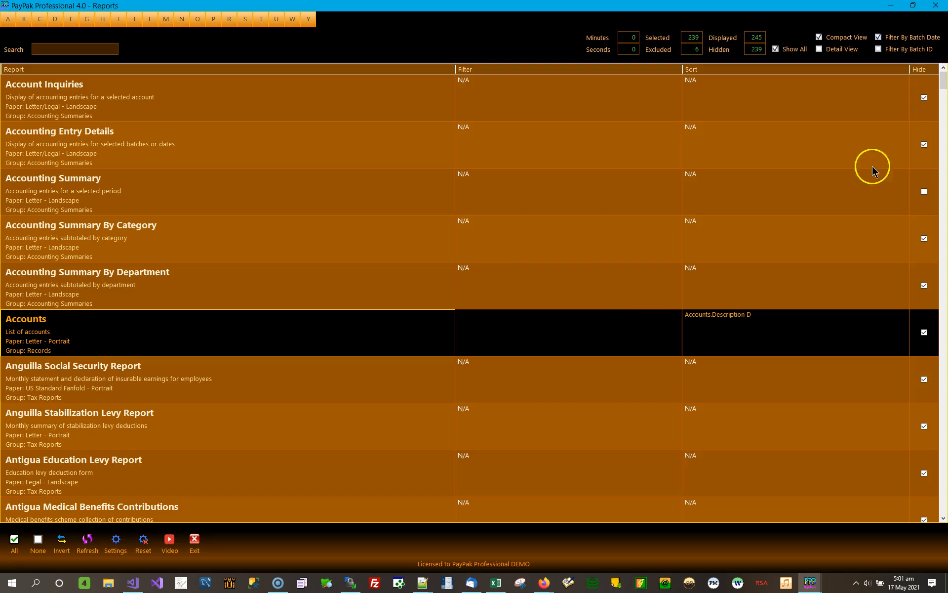
- Find the Employee Addresses report among the reports starting with E and select its sort entry
{"action": "left_click", "coordinate": [944, 499]}
{"action": "left_click", "coordinate": [944, 499]}
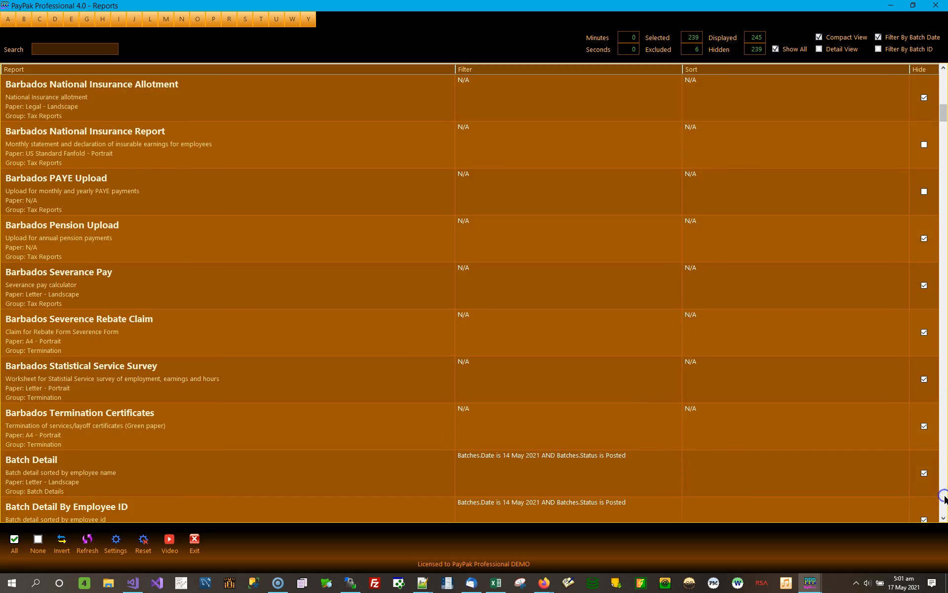
{"action": "left_click", "coordinate": [72, 18]}
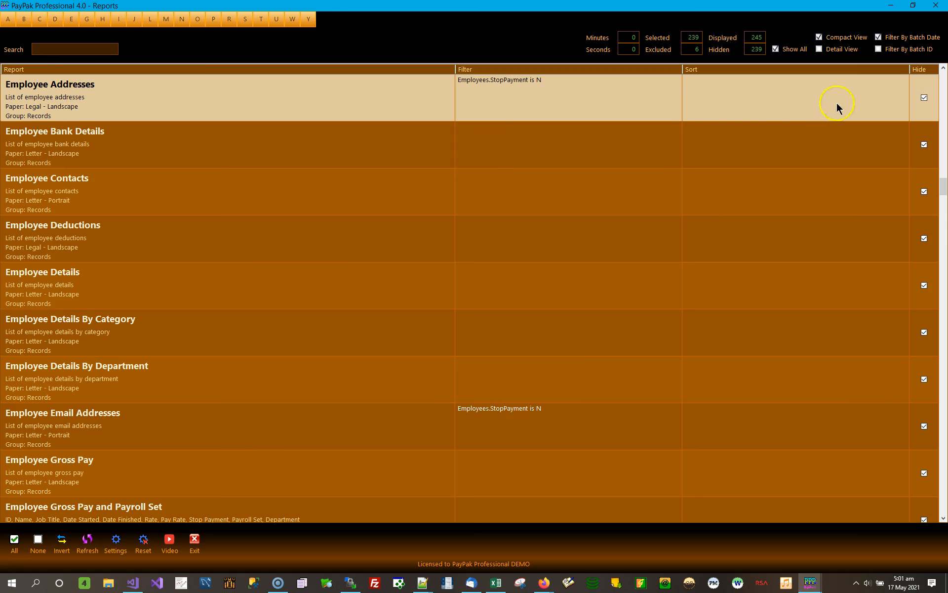
{"action": "left_click", "coordinate": [764, 95]}
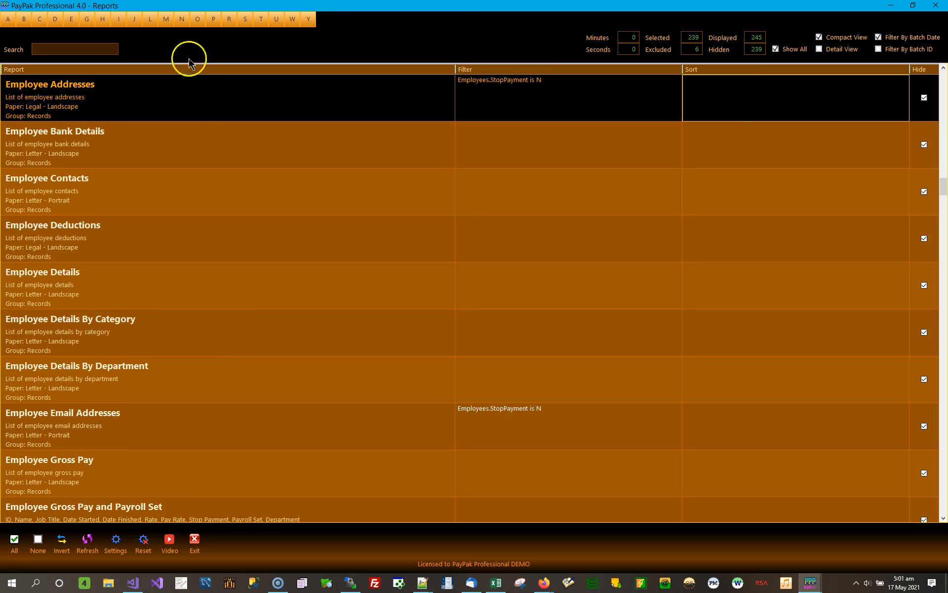
- Preview the Employee Addresses report, review the row order on both pages and close the preview
{"action": "double_click", "coordinate": [183, 101]}
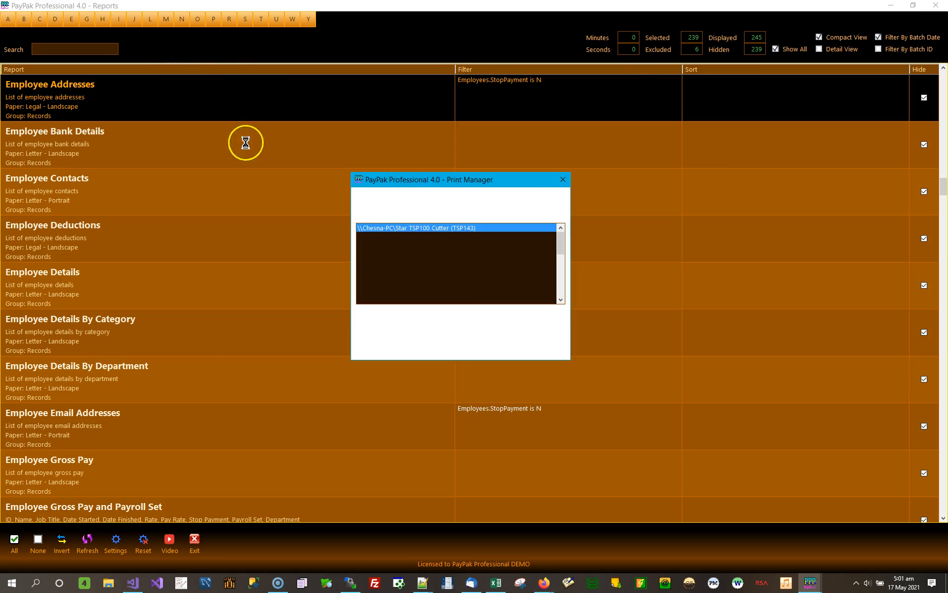
{"action": "left_click", "coordinate": [387, 326]}
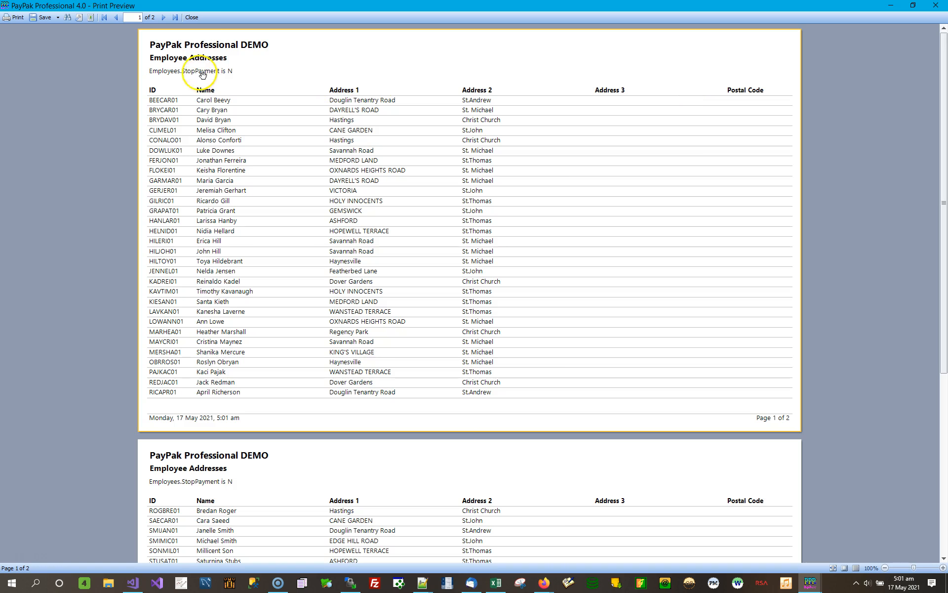
{"action": "scroll", "coordinate": [452, 353], "scroll_direction": "down", "scroll_amount": 7}
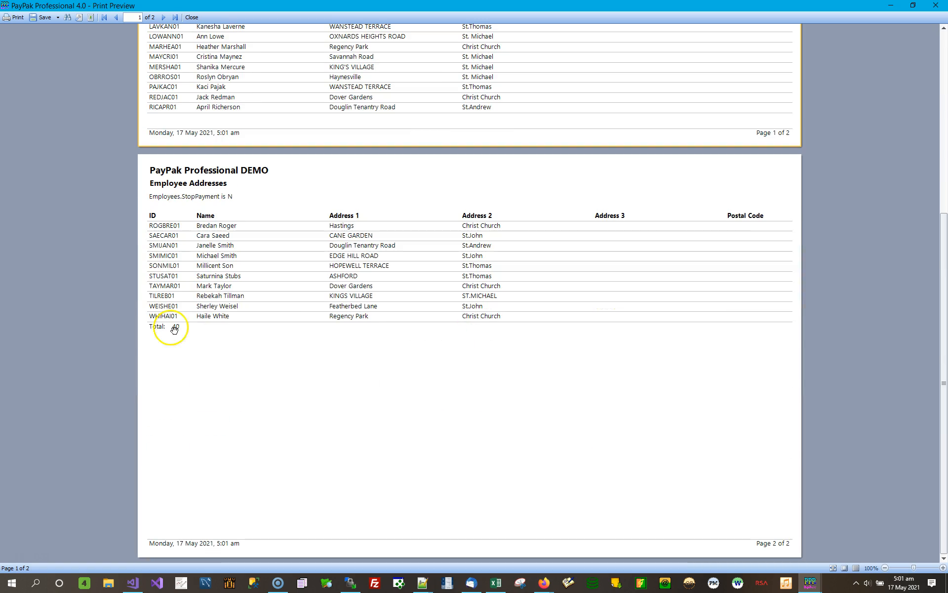
{"action": "scroll", "coordinate": [348, 255], "scroll_direction": "up", "scroll_amount": 3}
{"action": "scroll", "coordinate": [347, 255], "scroll_direction": "up", "scroll_amount": 5}
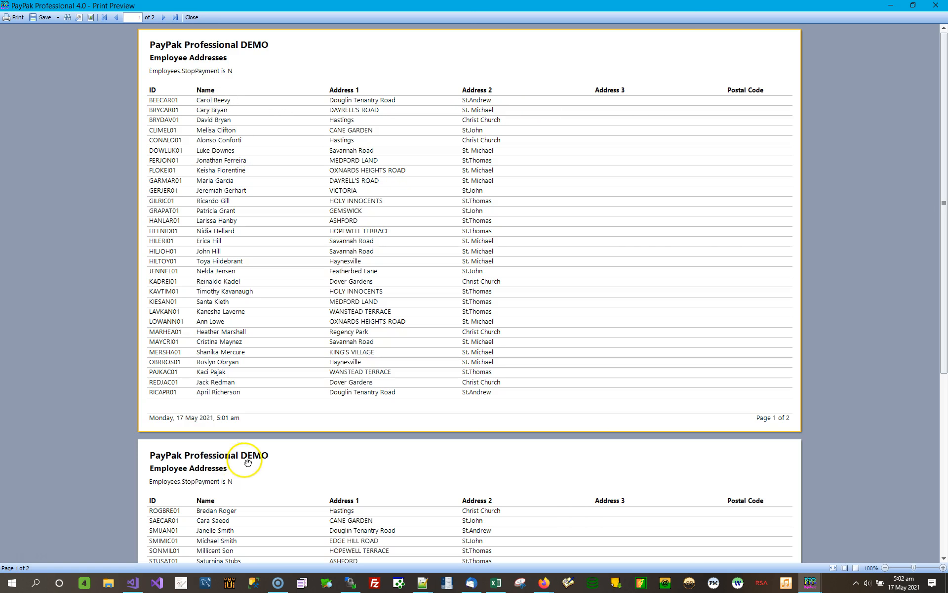
{"action": "scroll", "coordinate": [246, 462], "scroll_direction": "down", "scroll_amount": 5}
{"action": "scroll", "coordinate": [358, 353], "scroll_direction": "up", "scroll_amount": 5}
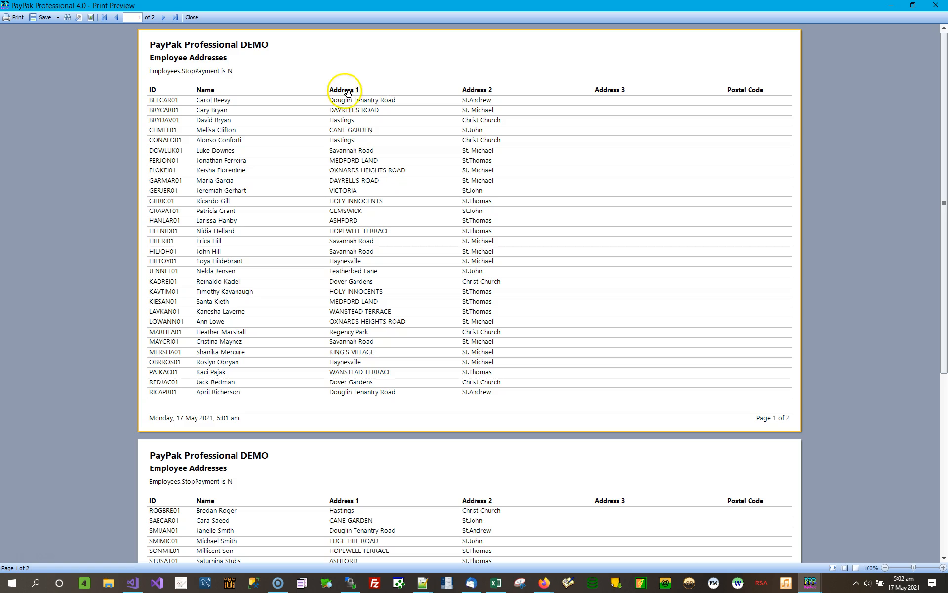
{"action": "left_click", "coordinate": [937, 6]}
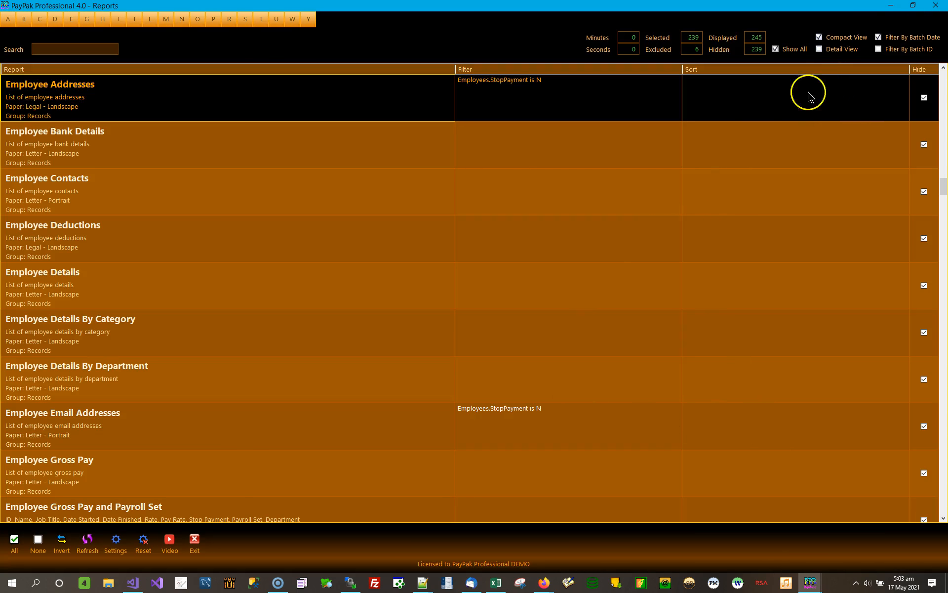
- Sort the Employee Addresses report by the Address1 column in ascending order and apply the sort
{"action": "double_click", "coordinate": [772, 113]}
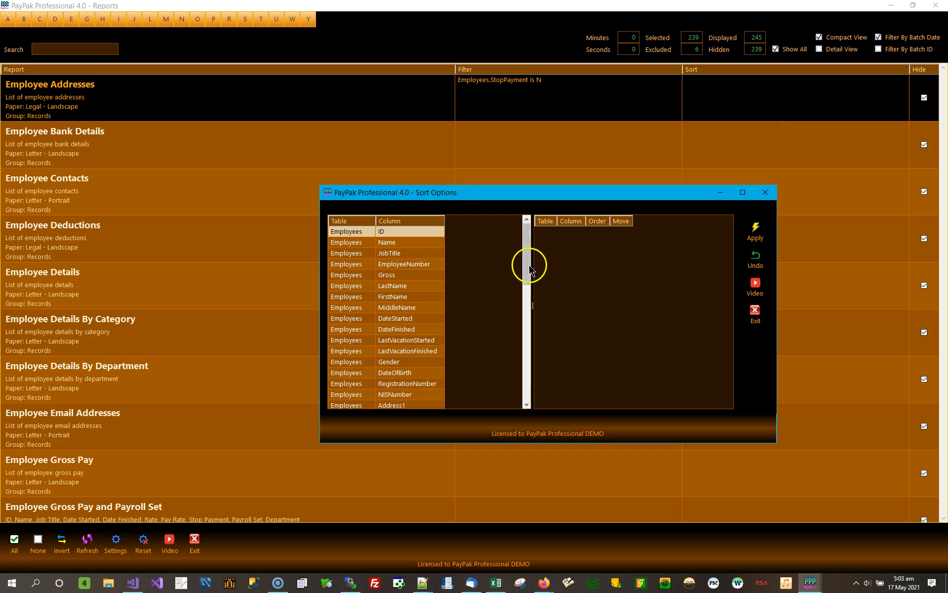
{"action": "left_click_drag", "start_coordinate": [530, 257], "coordinate": [528, 275]}
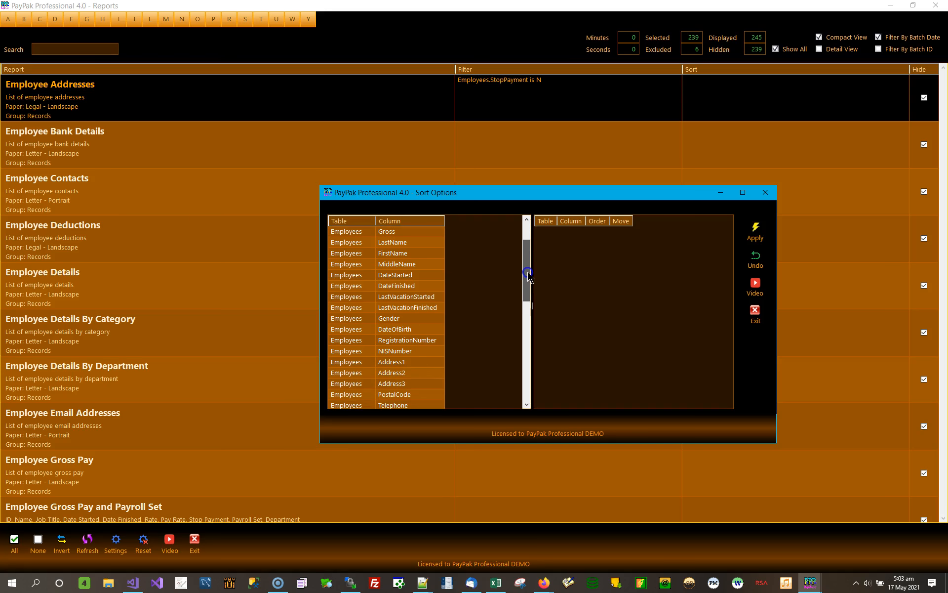
{"action": "double_click", "coordinate": [413, 362]}
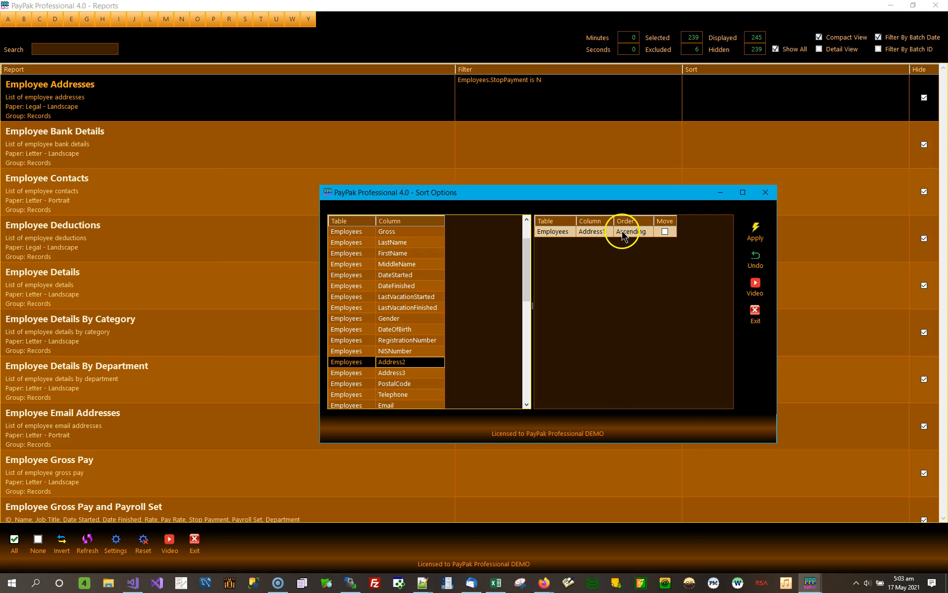
{"action": "left_click", "coordinate": [757, 231]}
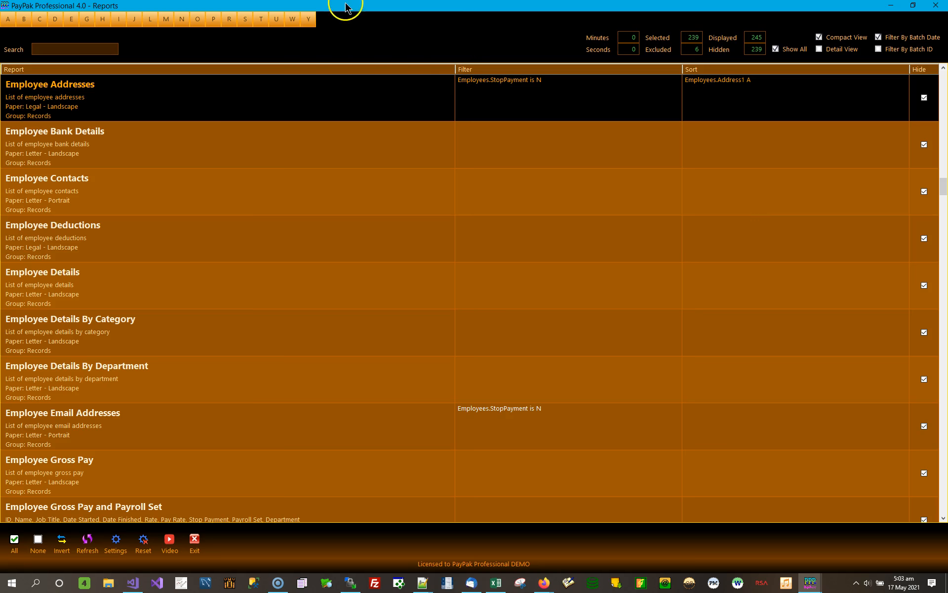
- Preview the Employee Addresses report again, check the Address 1 order on both pages and close the preview
{"action": "double_click", "coordinate": [245, 101]}
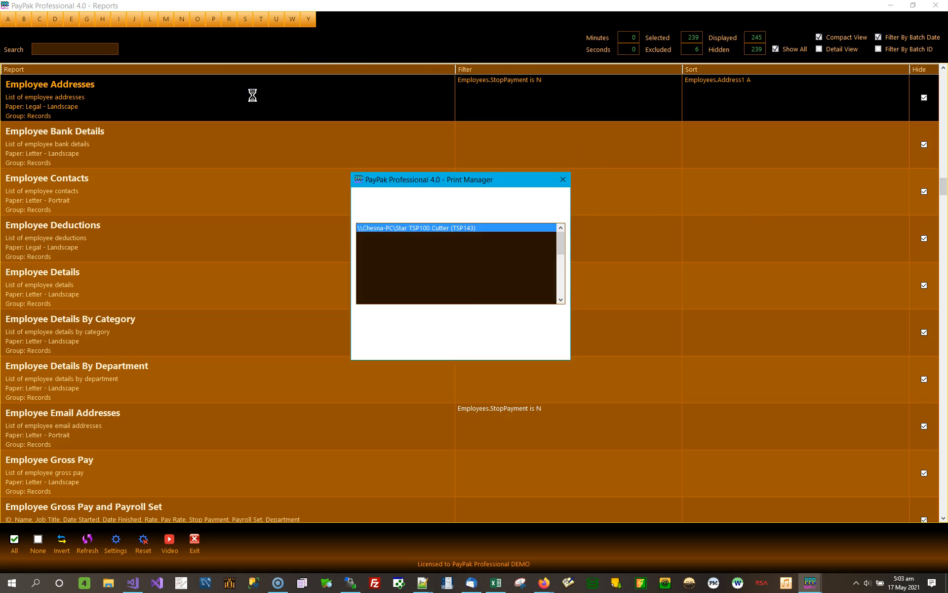
{"action": "left_click", "coordinate": [390, 330]}
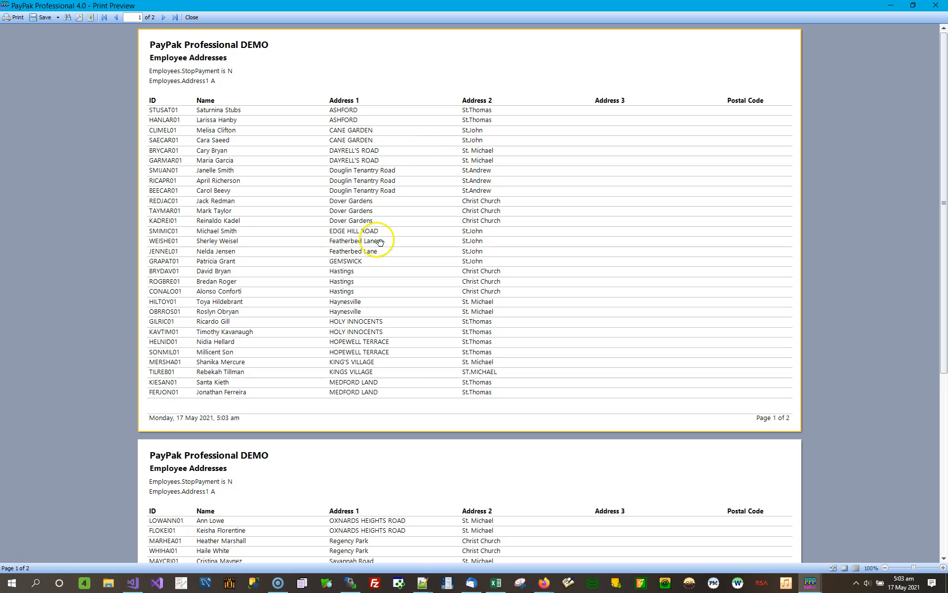
{"action": "scroll", "coordinate": [378, 336], "scroll_direction": "down", "scroll_amount": 5}
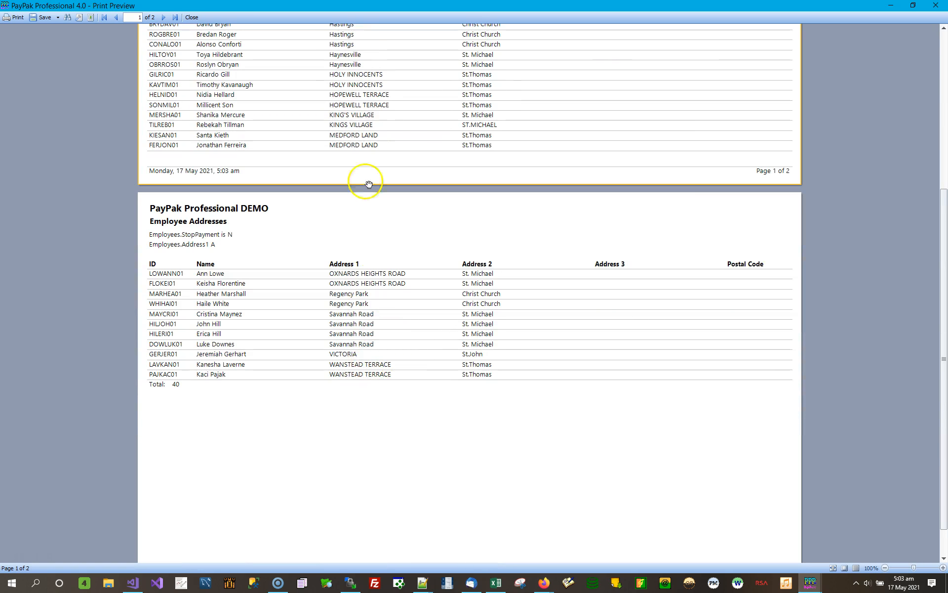
{"action": "scroll", "coordinate": [373, 168], "scroll_direction": "up", "scroll_amount": 5}
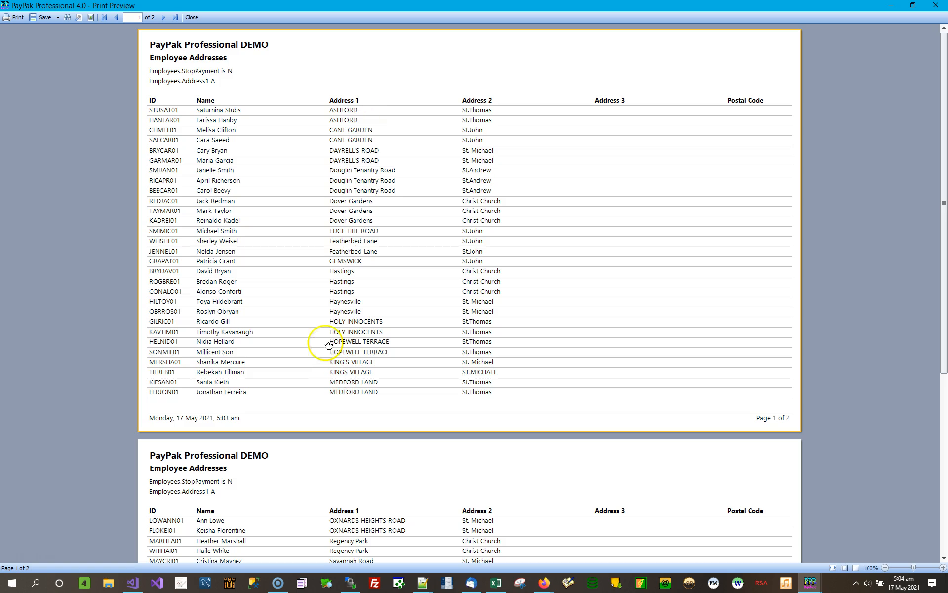
{"action": "left_click", "coordinate": [935, 8]}
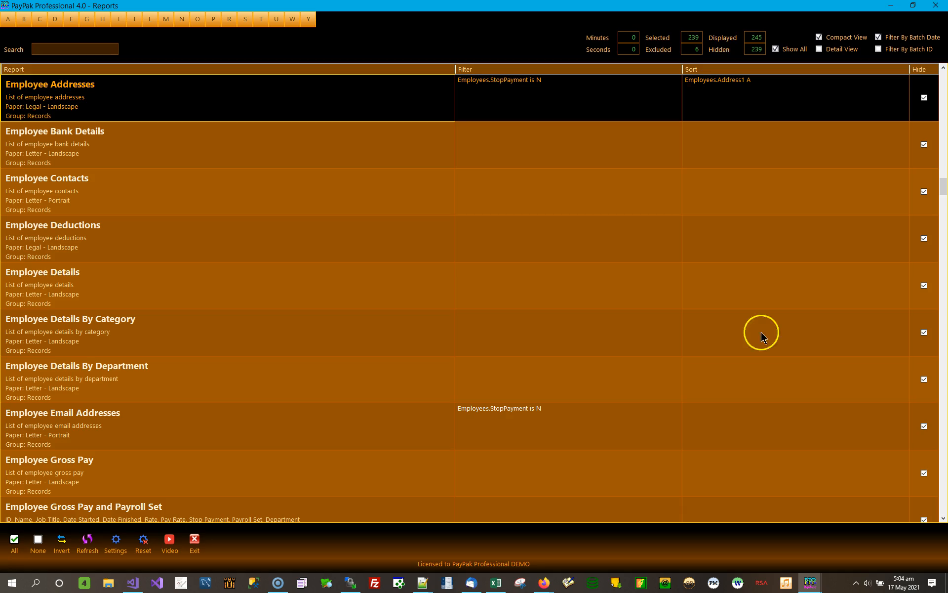
- Reopen the sort options of the Employee Addresses report and add Address2 as the second sort column
{"action": "double_click", "coordinate": [785, 101]}
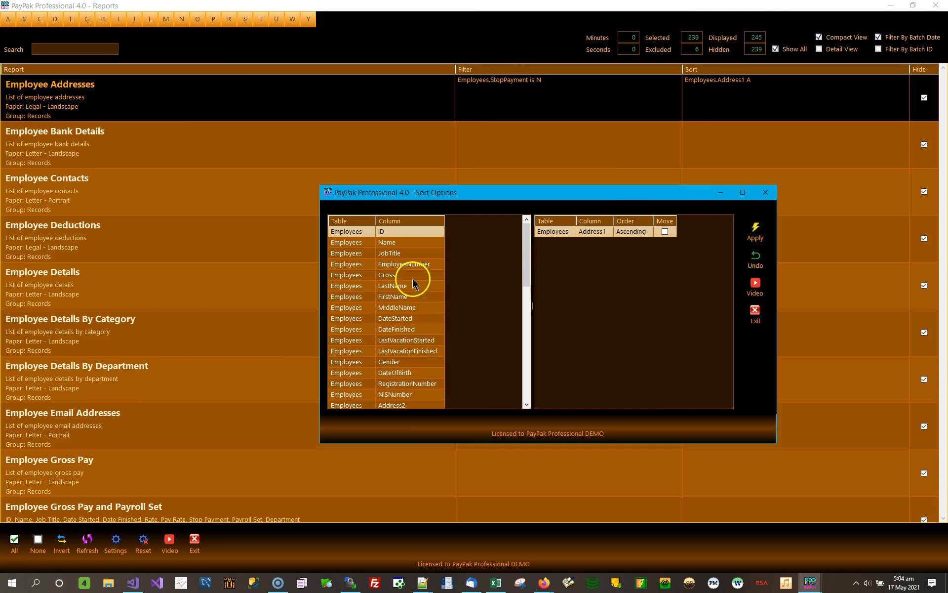
{"action": "left_click", "coordinate": [430, 405]}
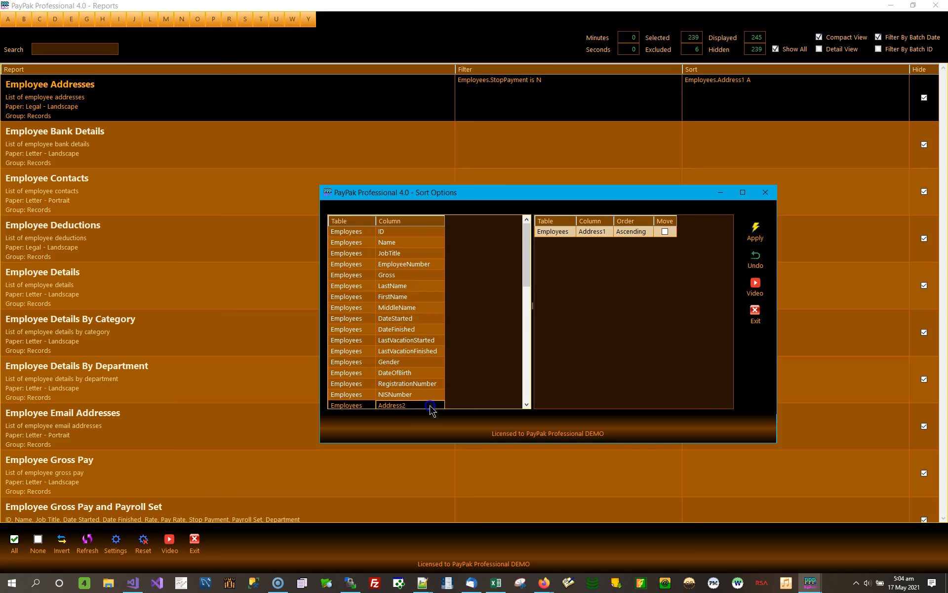
{"action": "double_click", "coordinate": [430, 405]}
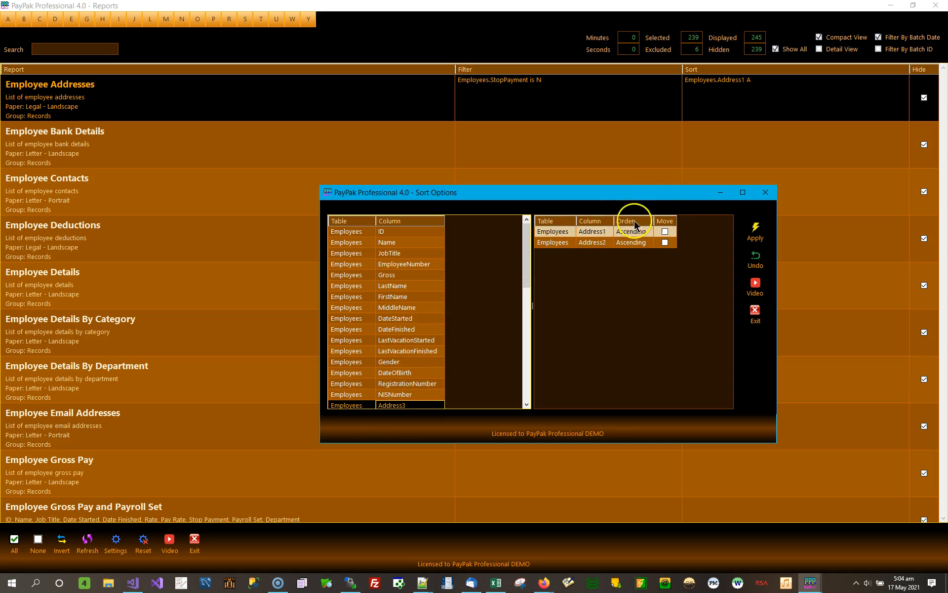
{"action": "left_click_drag", "start_coordinate": [527, 247], "coordinate": [523, 271]}
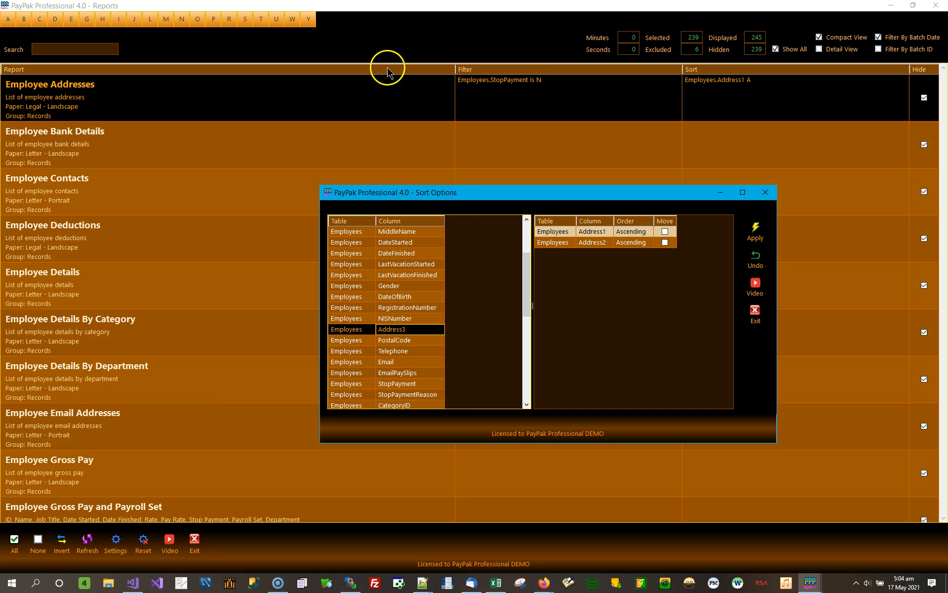
- Try to put Address2 ahead by removing Address1 and adding it again, and undo the sort changes
{"action": "left_click", "coordinate": [588, 243]}
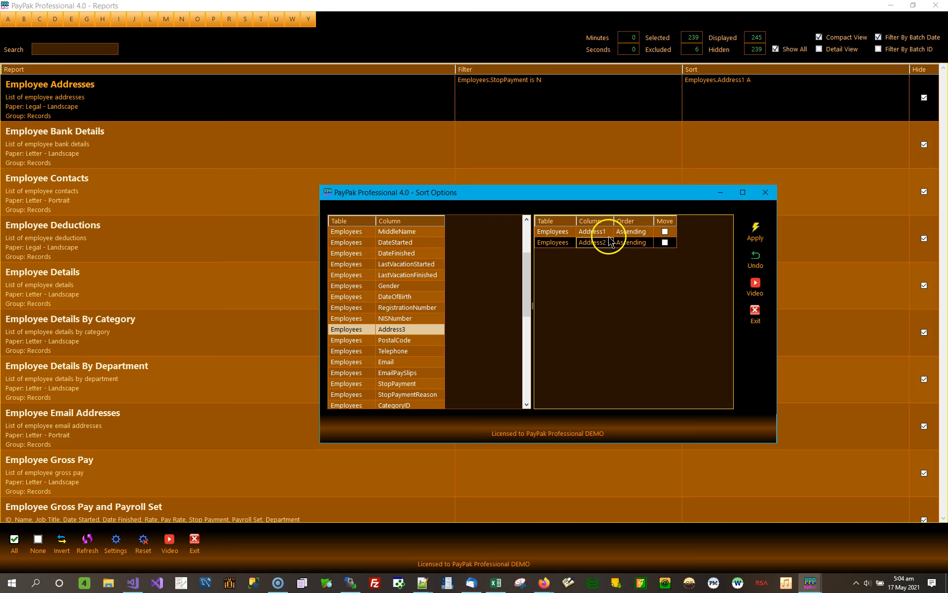
{"action": "left_click", "coordinate": [604, 235]}
{"action": "double_click", "coordinate": [605, 235]}
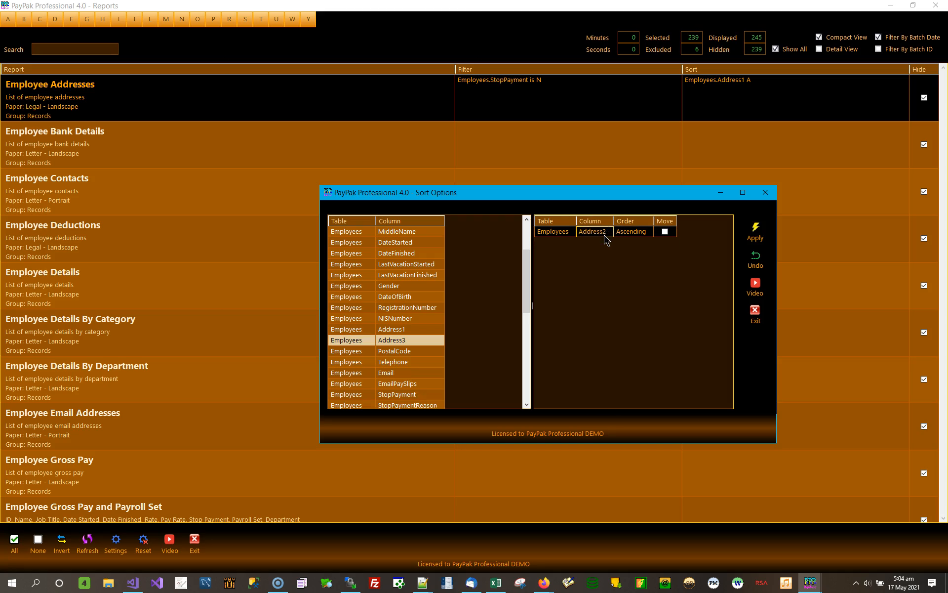
{"action": "double_click", "coordinate": [408, 329]}
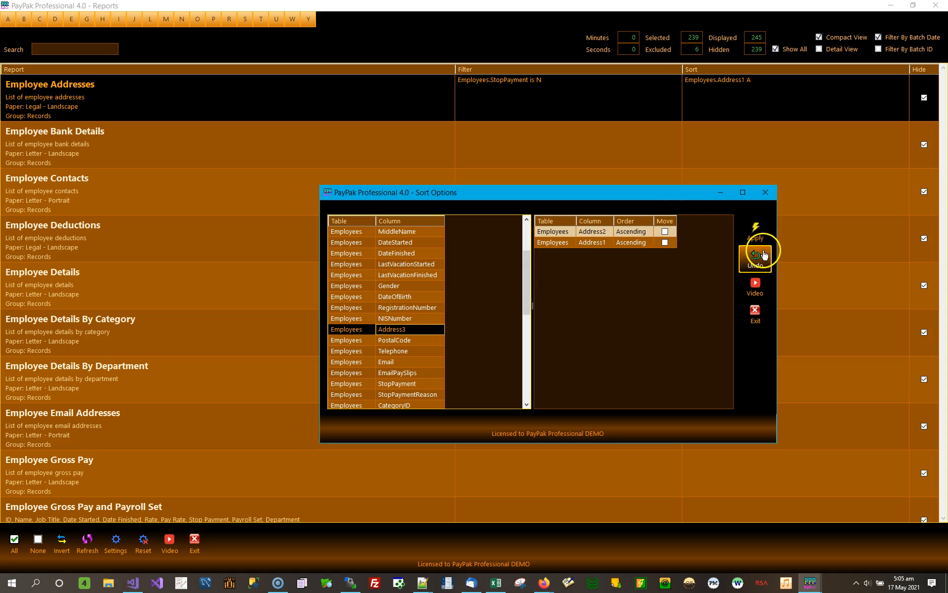
{"action": "left_click", "coordinate": [756, 259]}
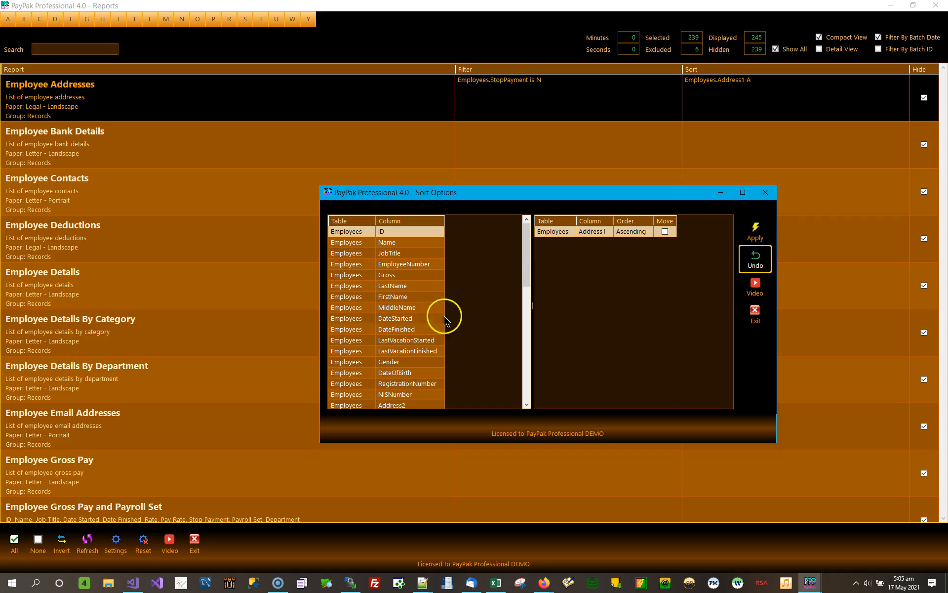
- Add Address2 to the Employee Addresses sort, move it ahead of Address1 and apply the sort
{"action": "double_click", "coordinate": [414, 409]}
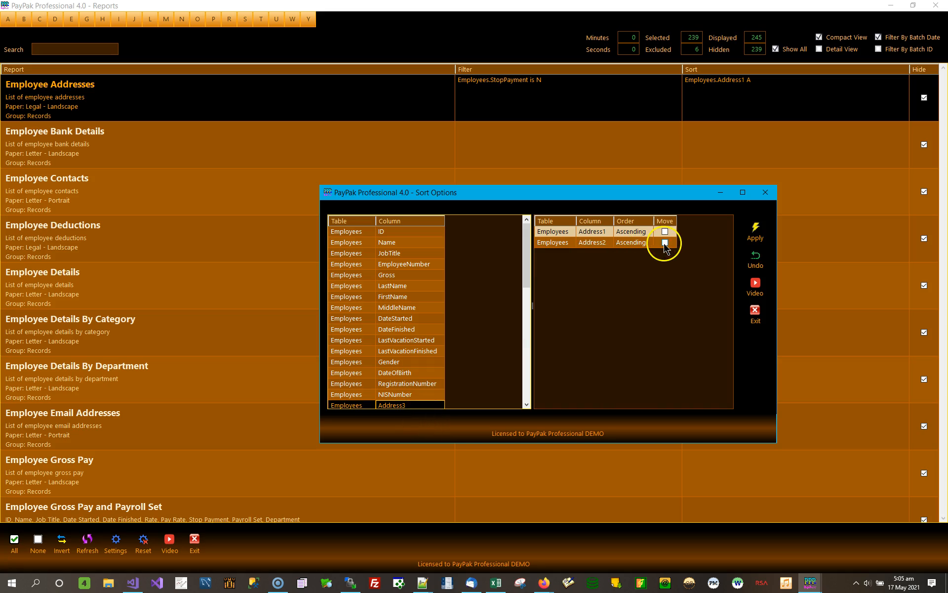
{"action": "left_click", "coordinate": [665, 242]}
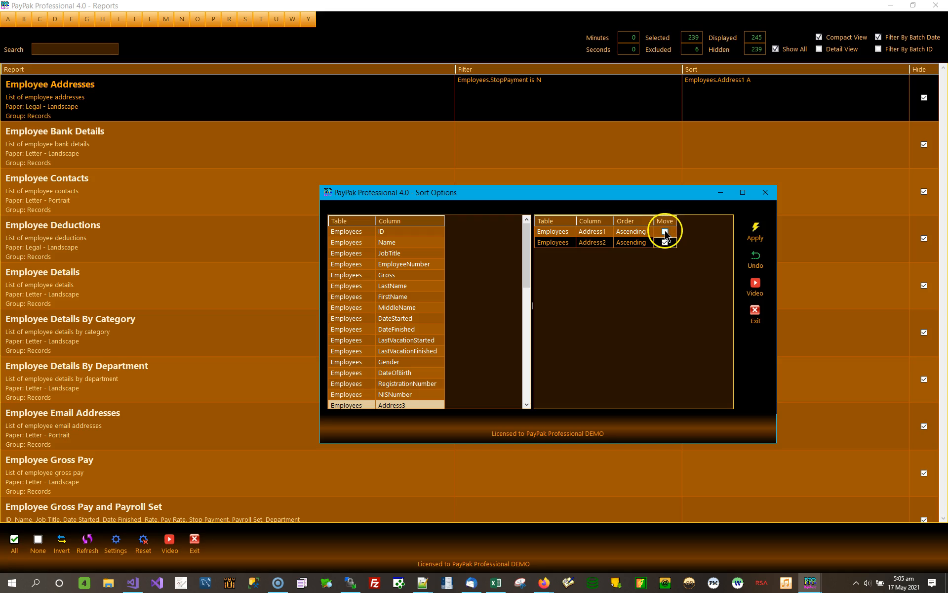
{"action": "left_click", "coordinate": [666, 232]}
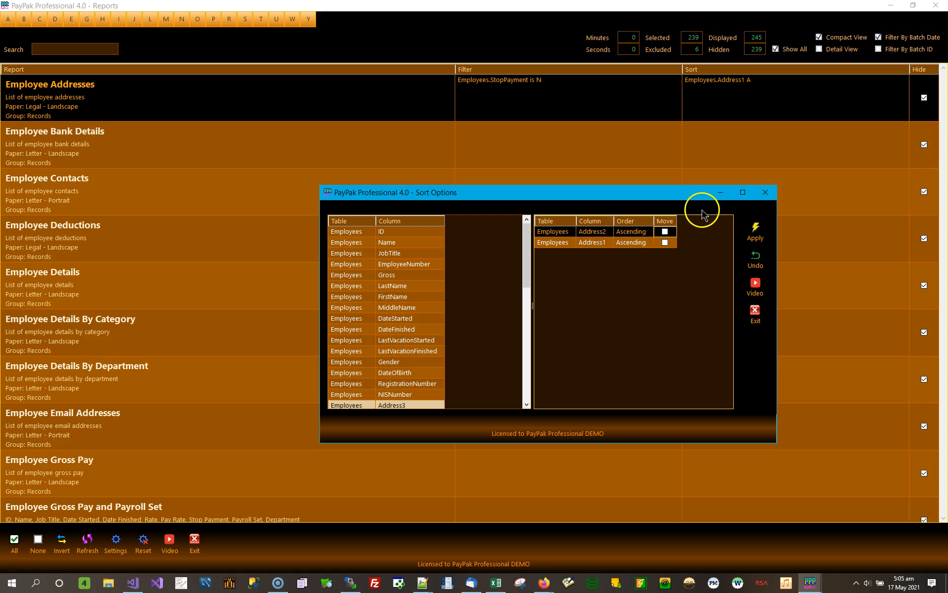
{"action": "left_click", "coordinate": [758, 230]}
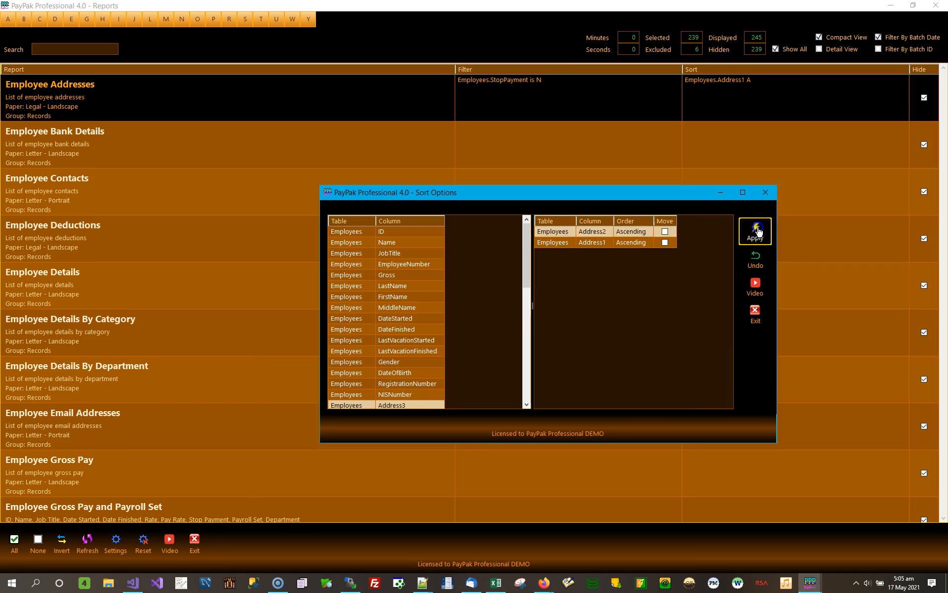
- Preview the Employee Addresses report, check the Address 2 and Address 1 order on both pages and close the preview
{"action": "left_click", "coordinate": [180, 90]}
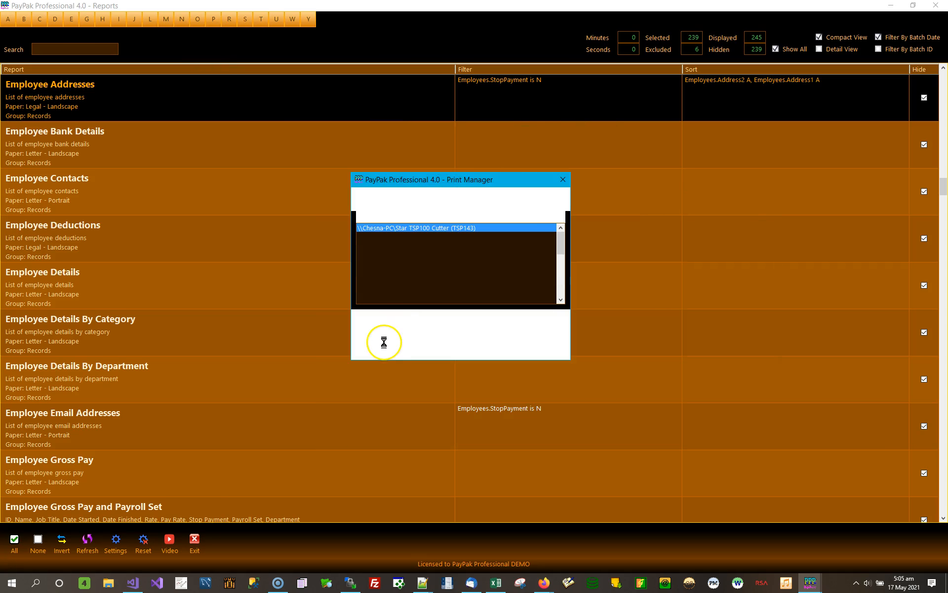
{"action": "left_click", "coordinate": [386, 341]}
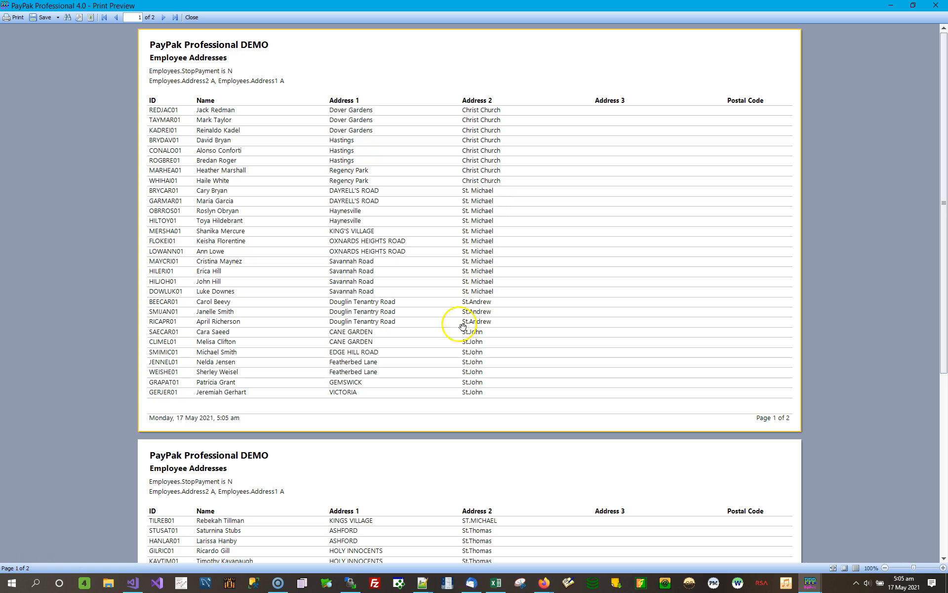
{"action": "scroll", "coordinate": [494, 362], "scroll_direction": "down", "scroll_amount": 5}
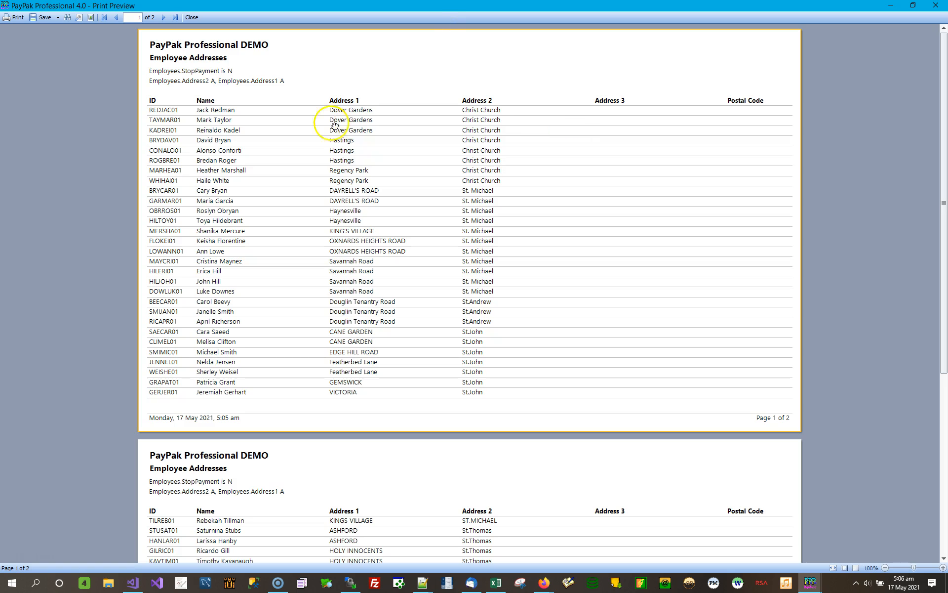
{"action": "scroll", "coordinate": [574, 292], "scroll_direction": "down", "scroll_amount": 5}
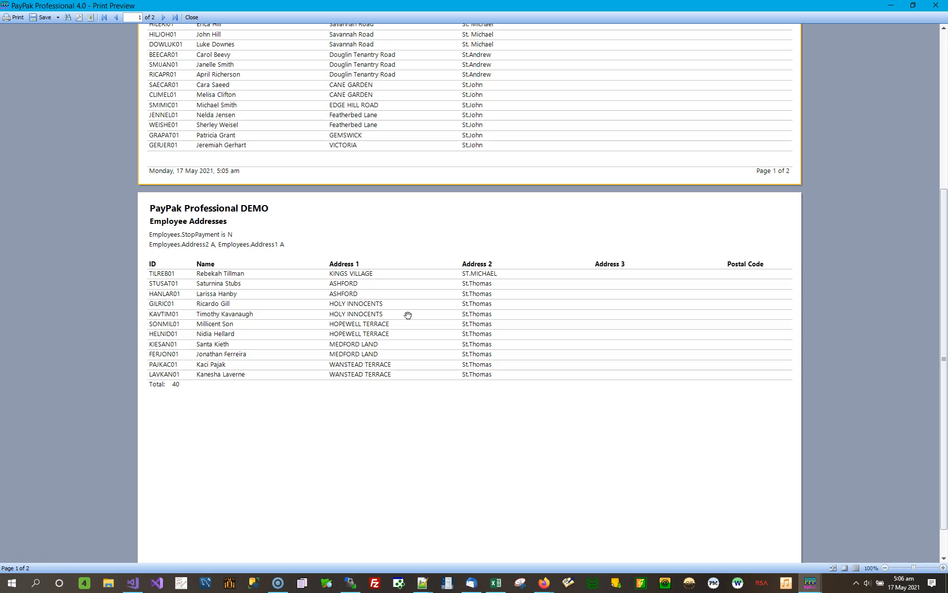
{"action": "scroll", "coordinate": [278, 139], "scroll_direction": "up", "scroll_amount": 1}
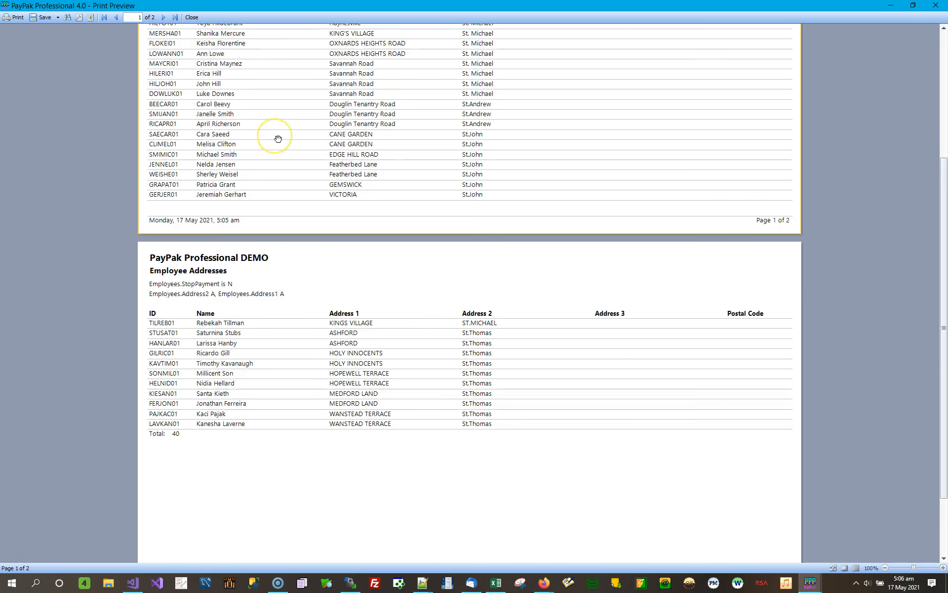
{"action": "scroll", "coordinate": [278, 139], "scroll_direction": "up", "scroll_amount": 1}
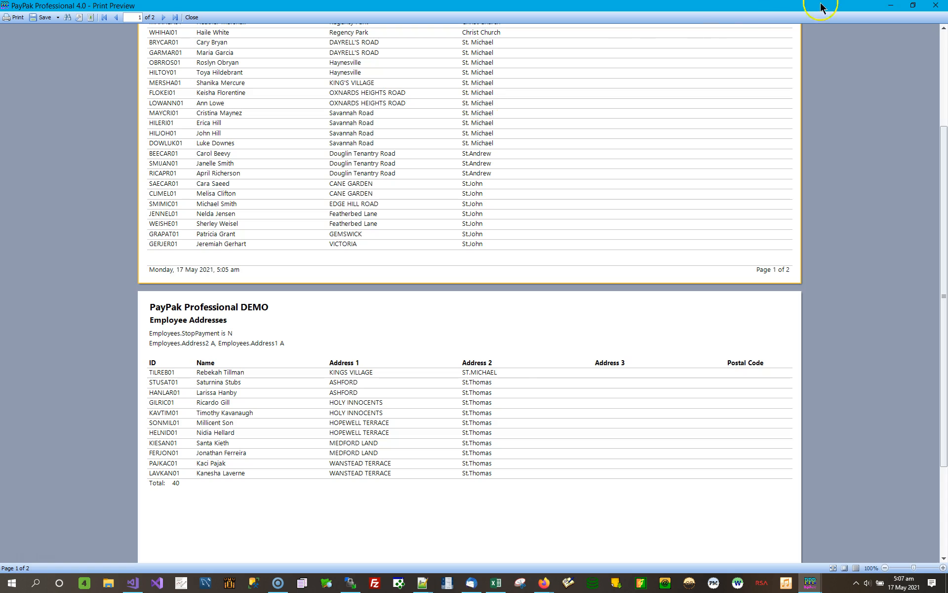
{"action": "left_click", "coordinate": [936, 6]}
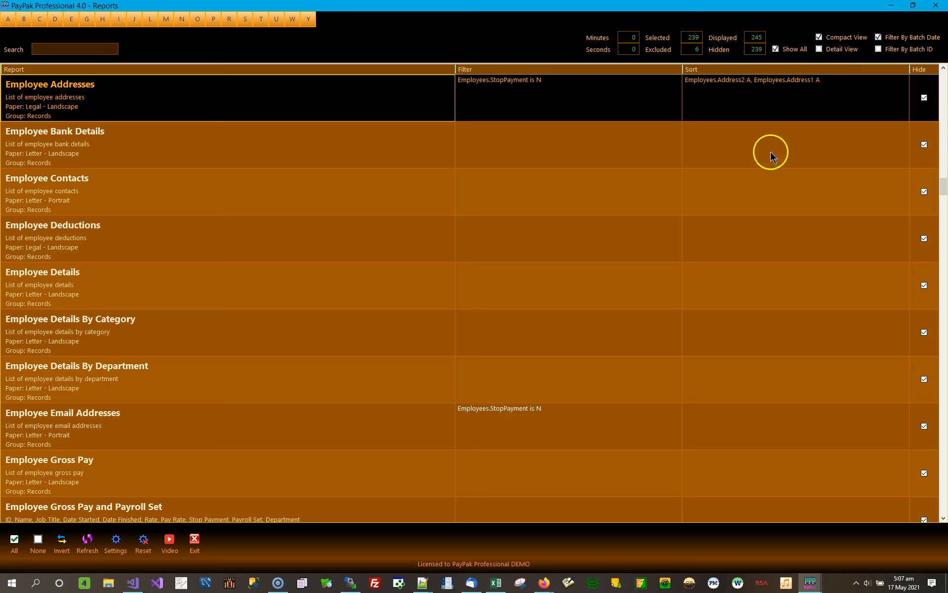
- Add LastName and FirstName as the third and fourth sort columns of the Employee Addresses report and apply the sort
{"action": "double_click", "coordinate": [779, 96]}
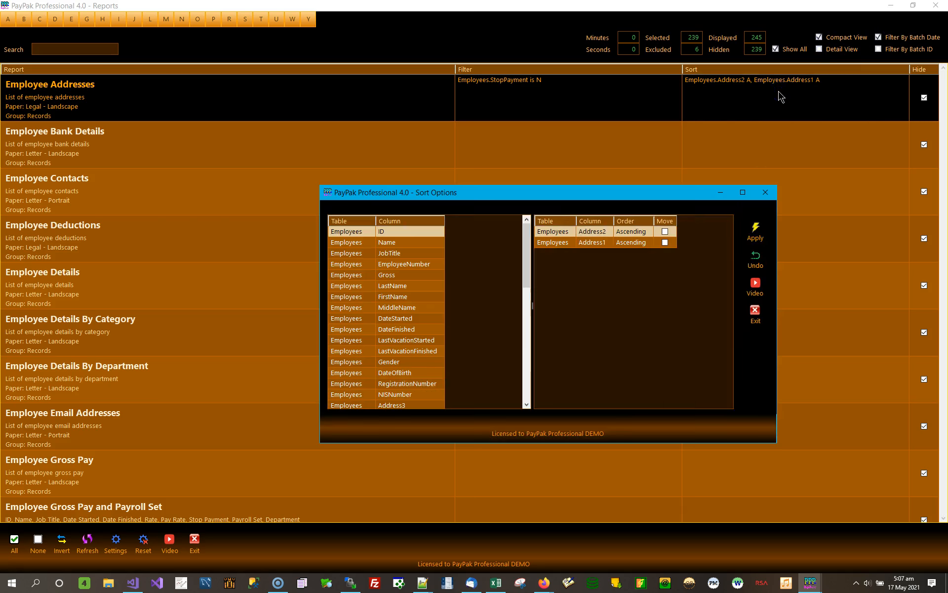
{"action": "left_click", "coordinate": [395, 287]}
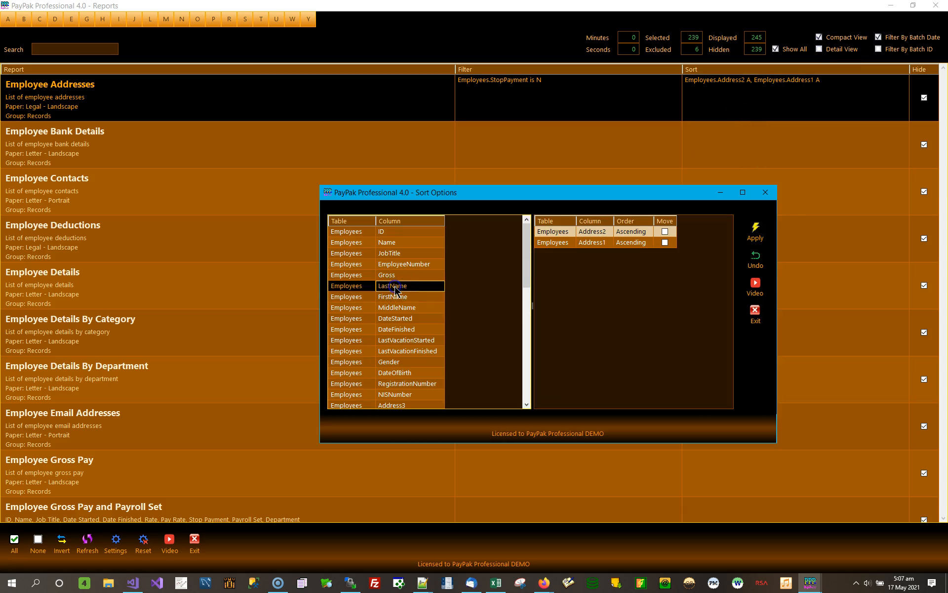
{"action": "double_click", "coordinate": [395, 289]}
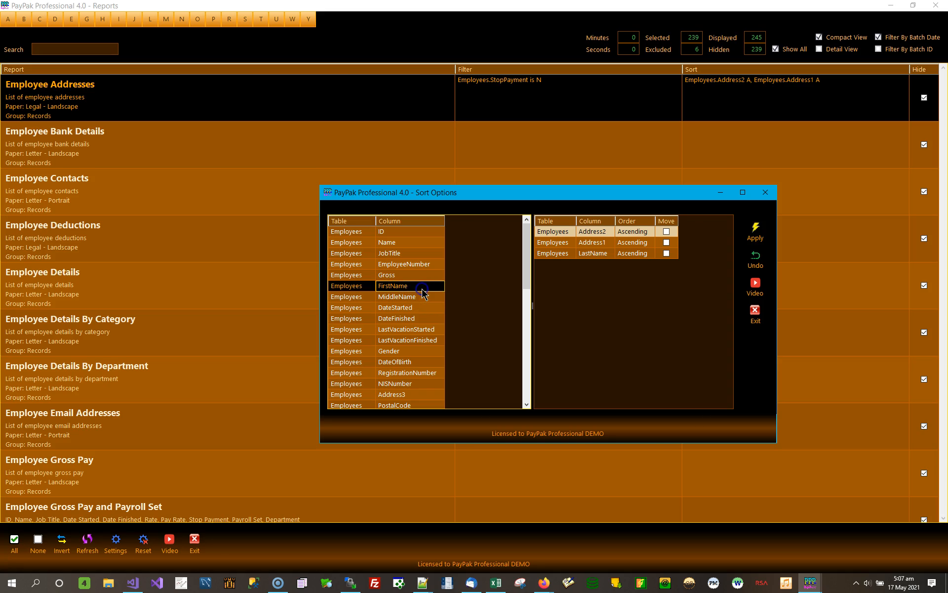
{"action": "double_click", "coordinate": [423, 288]}
{"action": "left_click", "coordinate": [756, 231]}
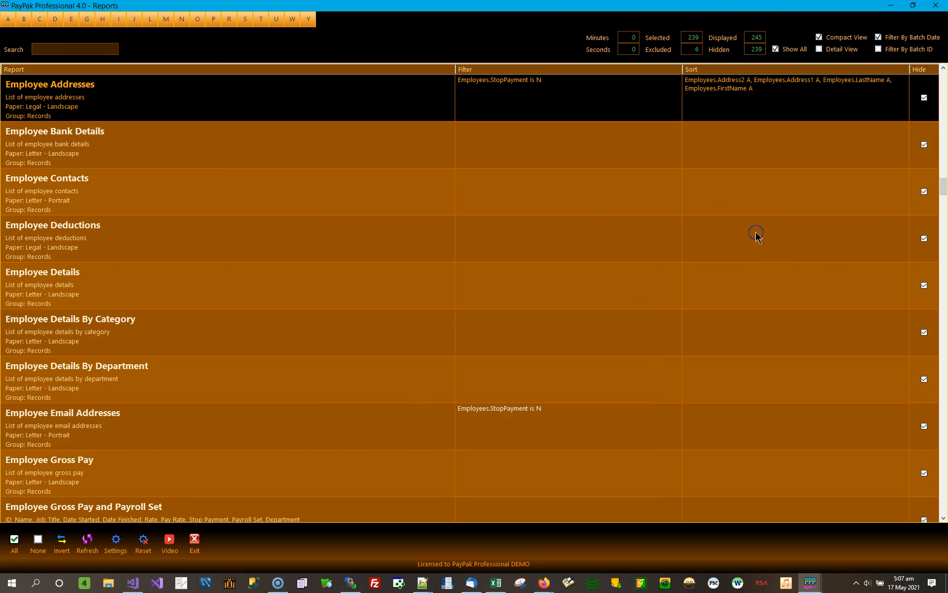
- Preview the Employee Addresses report, check the name order within each address and close the preview
{"action": "double_click", "coordinate": [230, 101]}
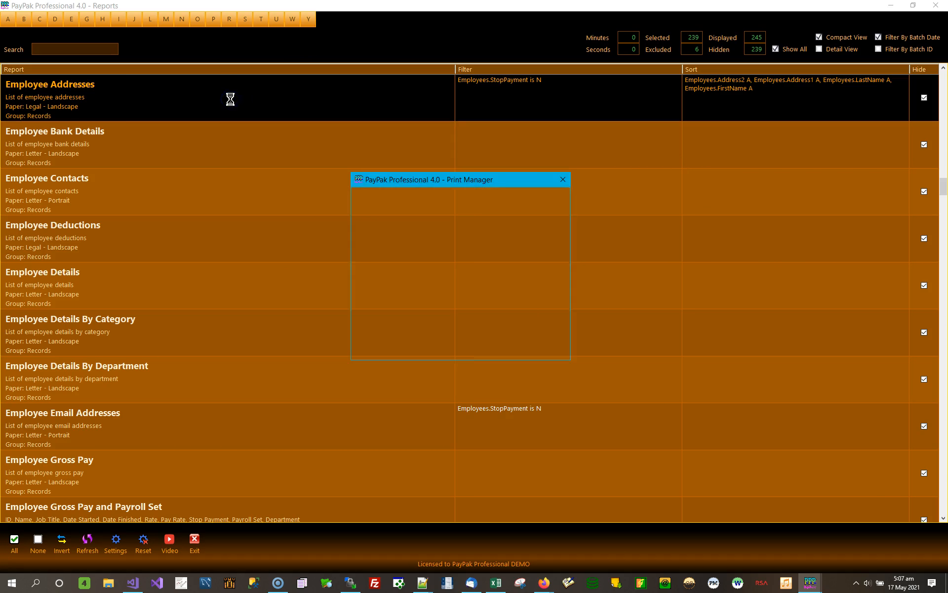
{"action": "left_click", "coordinate": [372, 339]}
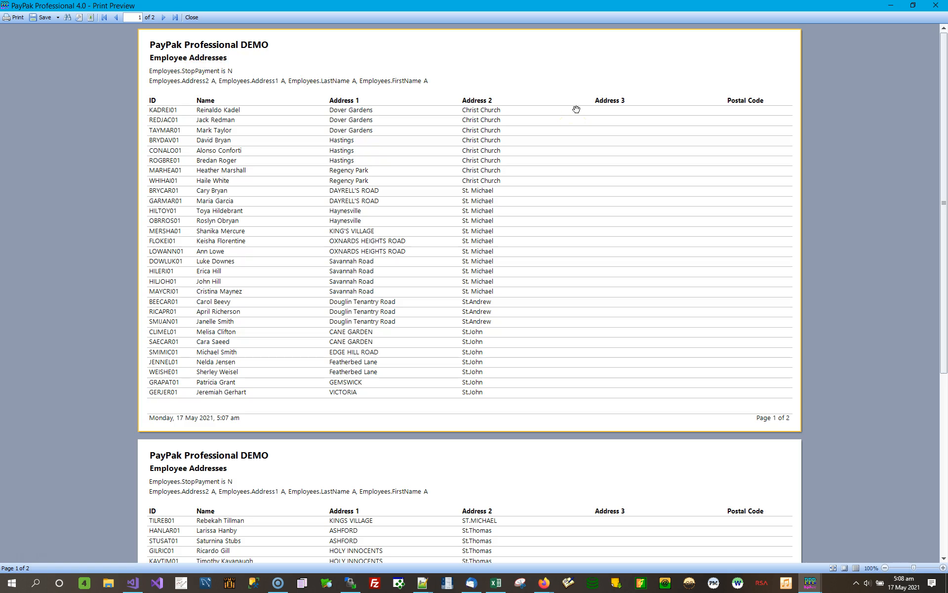
{"action": "left_click", "coordinate": [936, 5]}
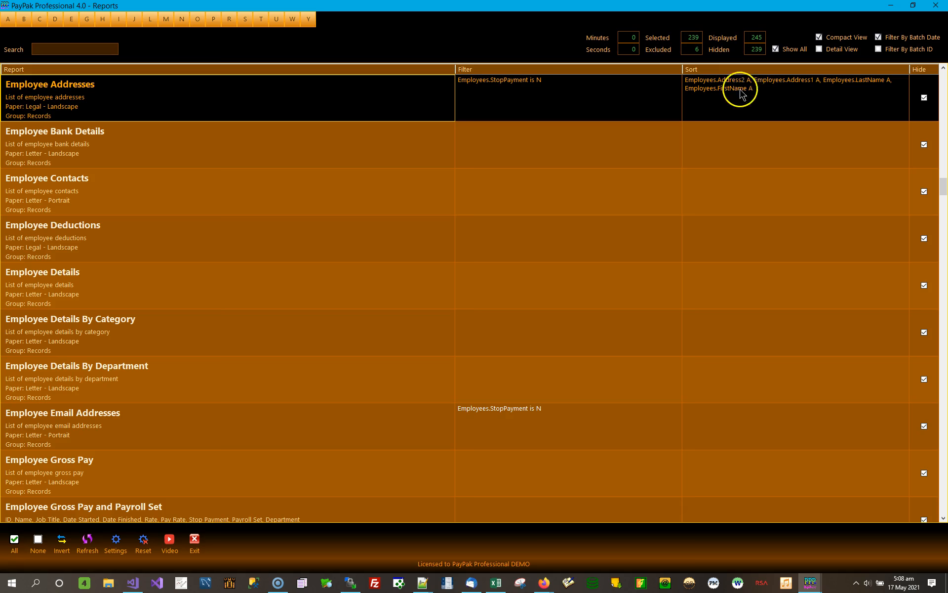
- Reopen the Employee Addresses sort options to review the four sort columns and close them without changes
{"action": "left_click", "coordinate": [790, 92]}
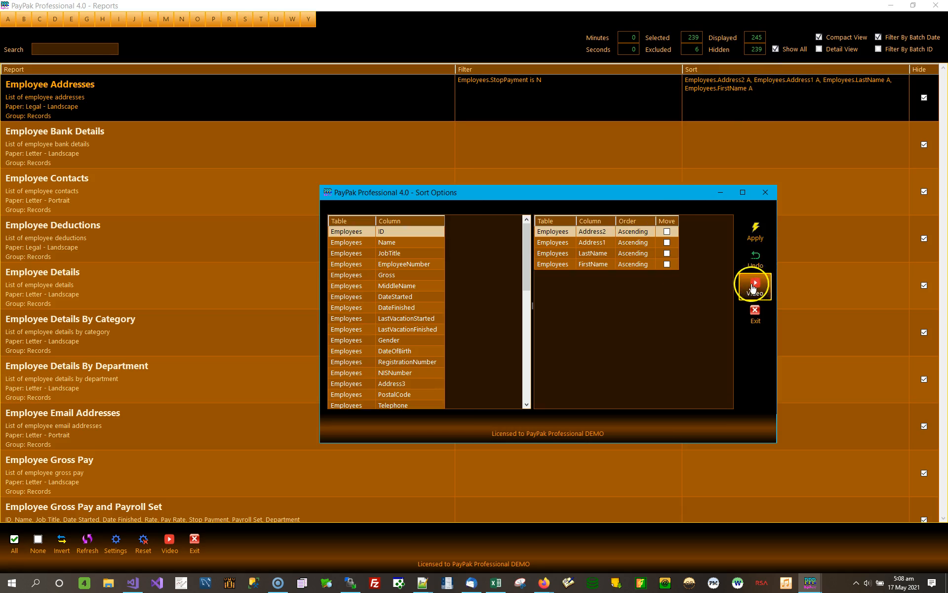
{"action": "left_click_drag", "start_coordinate": [662, 197], "coordinate": [602, 93]}
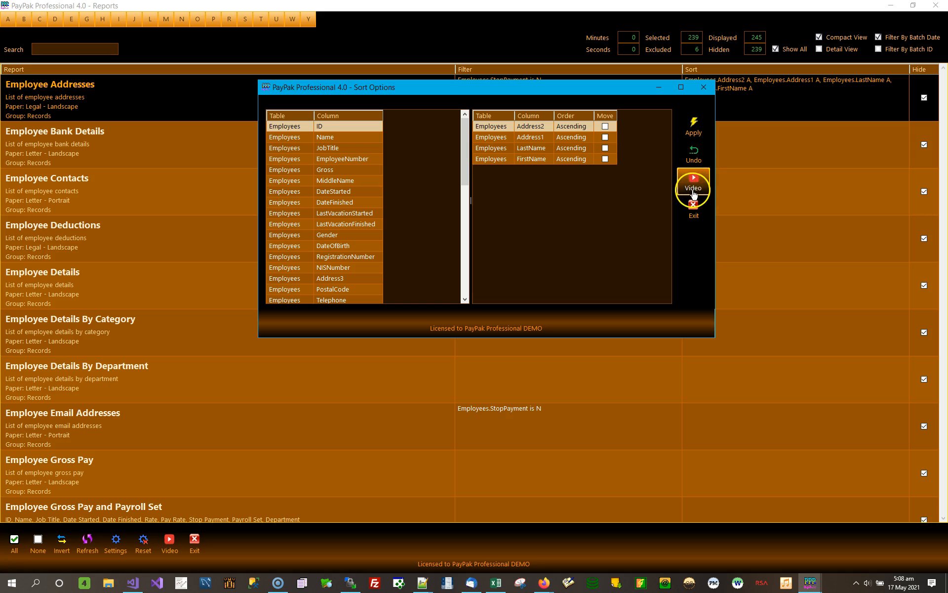
{"action": "left_click", "coordinate": [703, 87]}
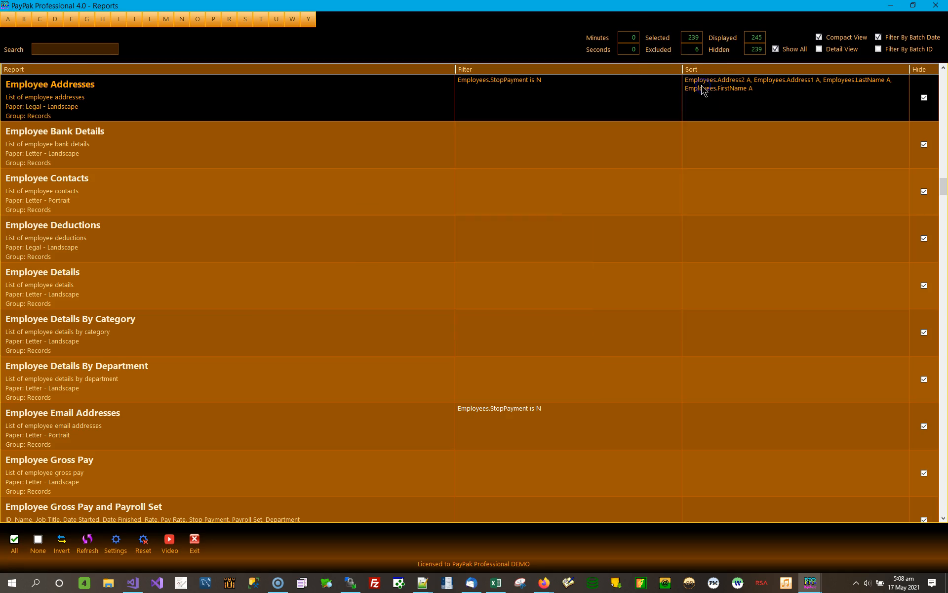